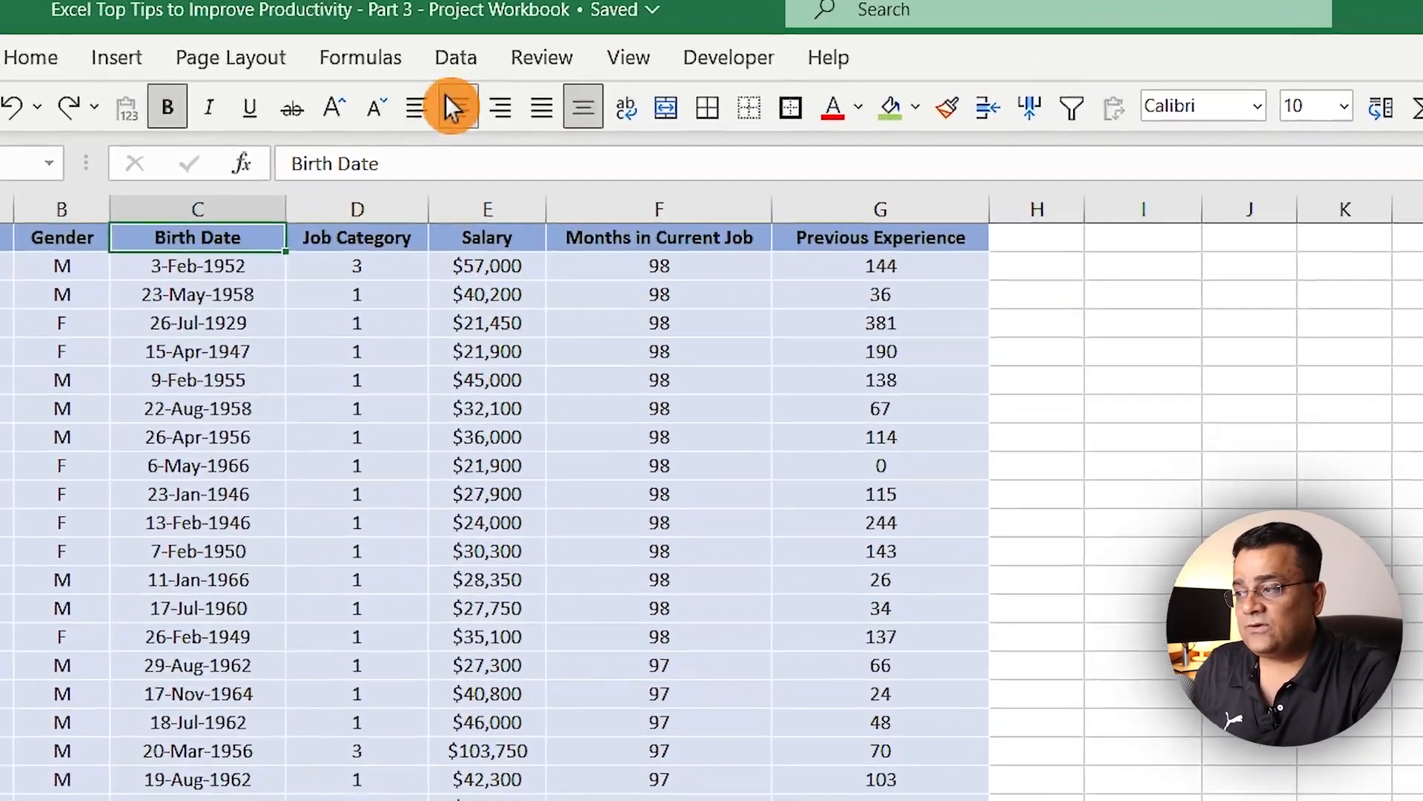
Step: Turn on column filters for the data range and filter the Gender column to show only M
left_click(456, 57)
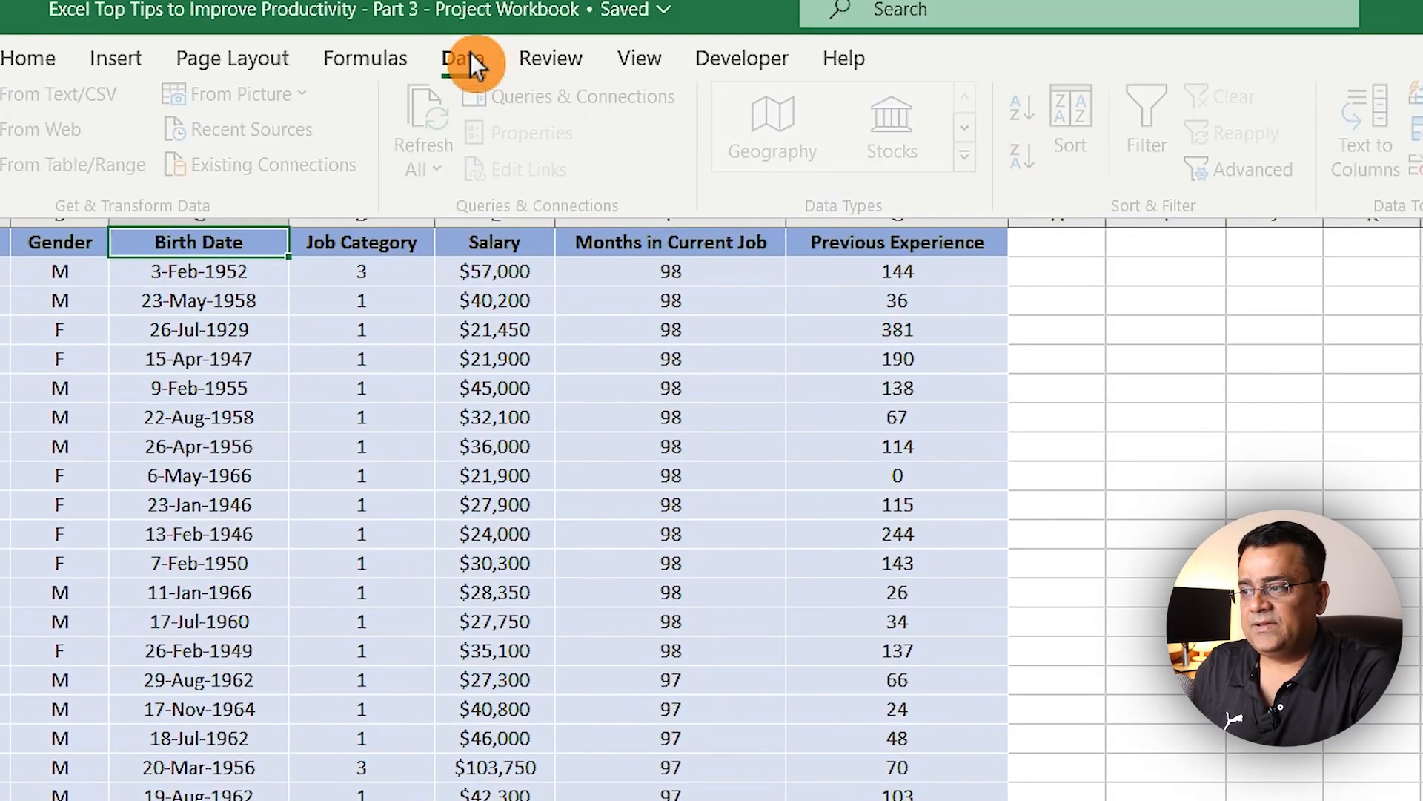
left_click(1146, 117)
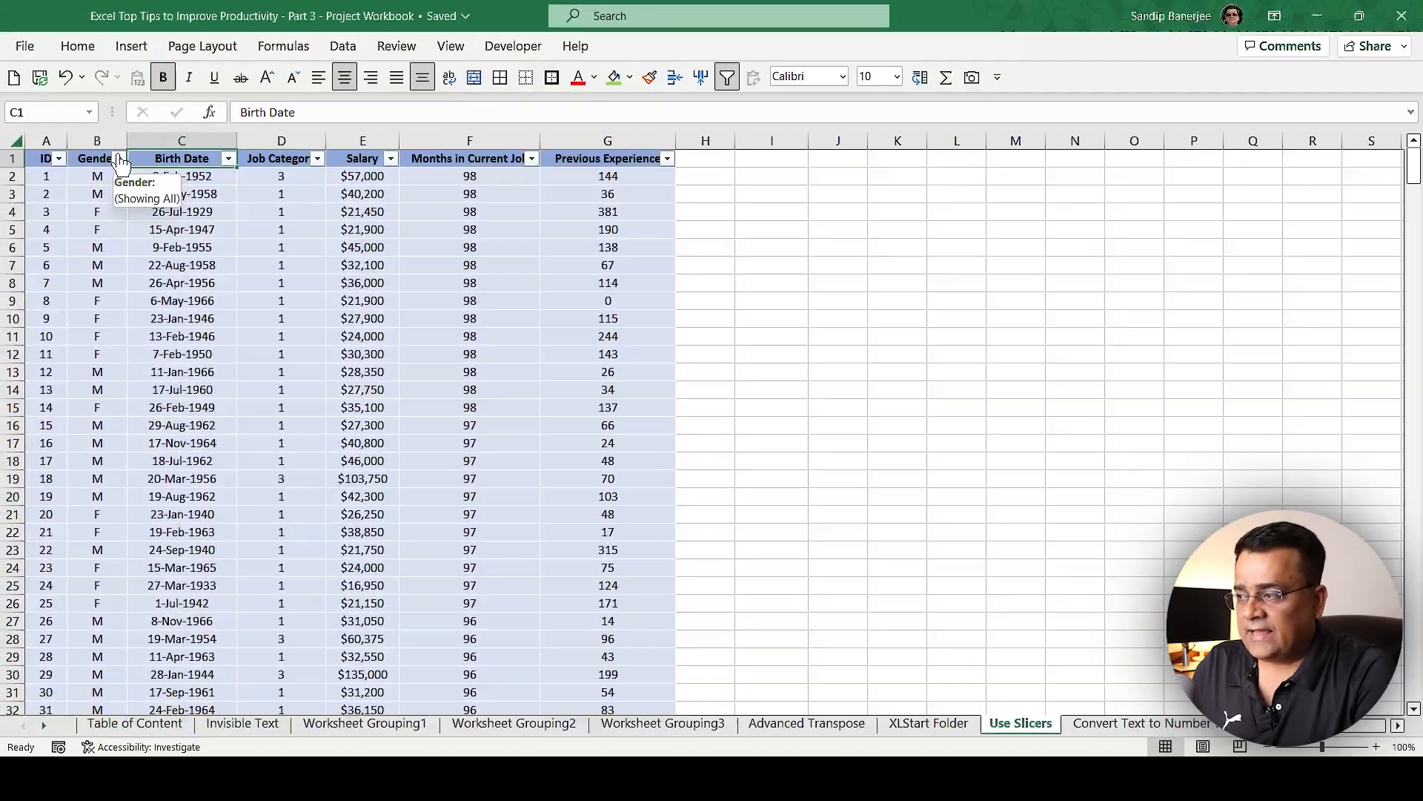
left_click(118, 158)
left_click(49, 377)
left_click(59, 417)
left_click(142, 555)
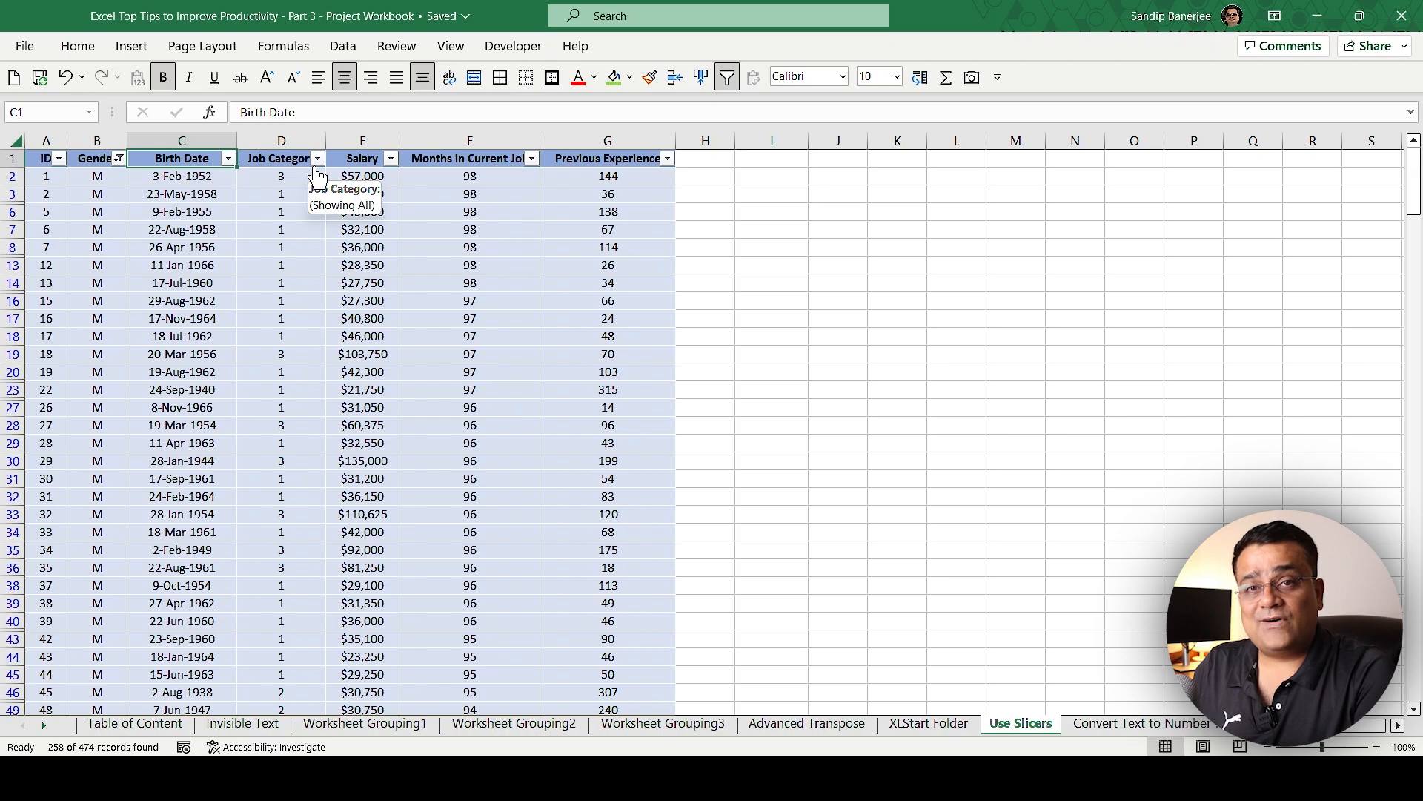
Step: Filter the Job Category column to show only category 3
left_click(317, 159)
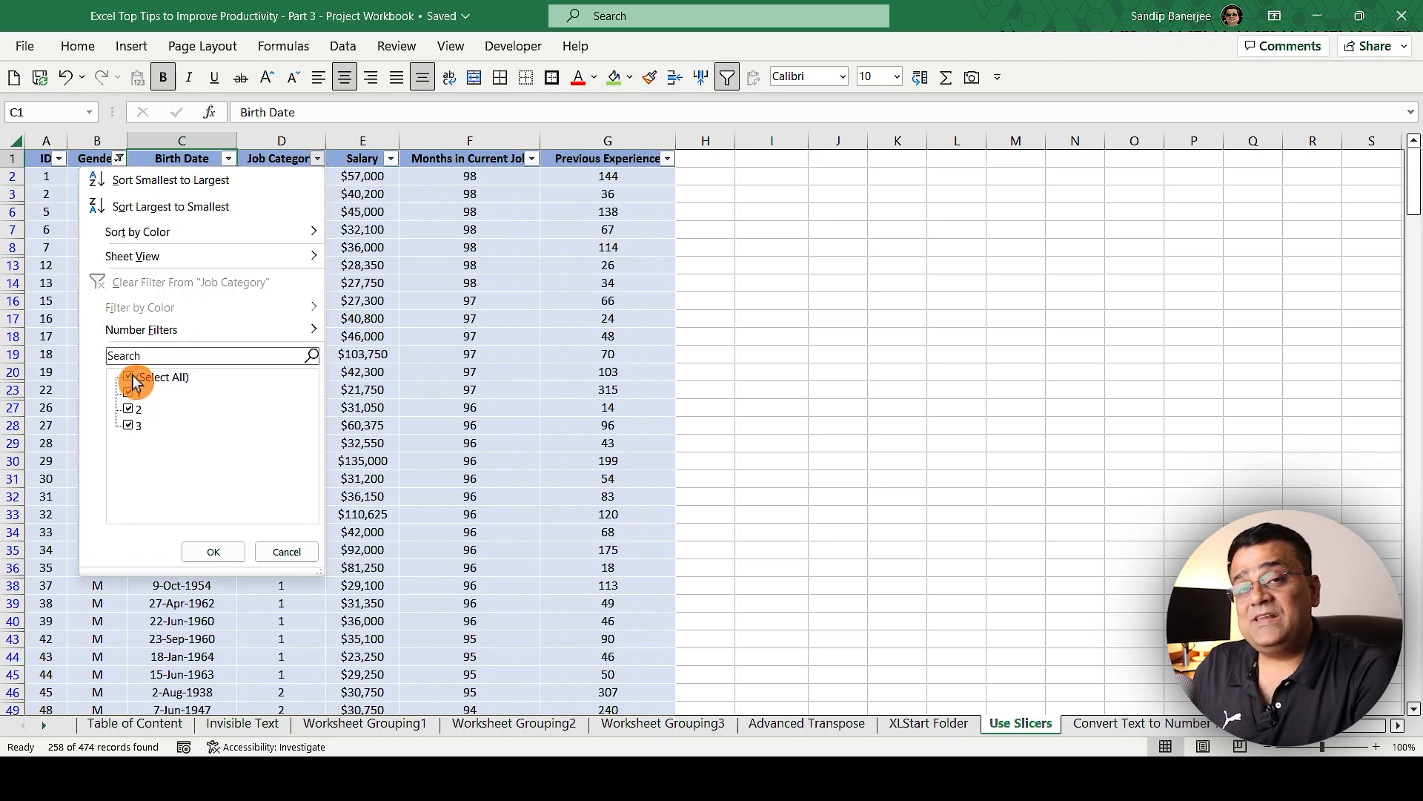
left_click(133, 382)
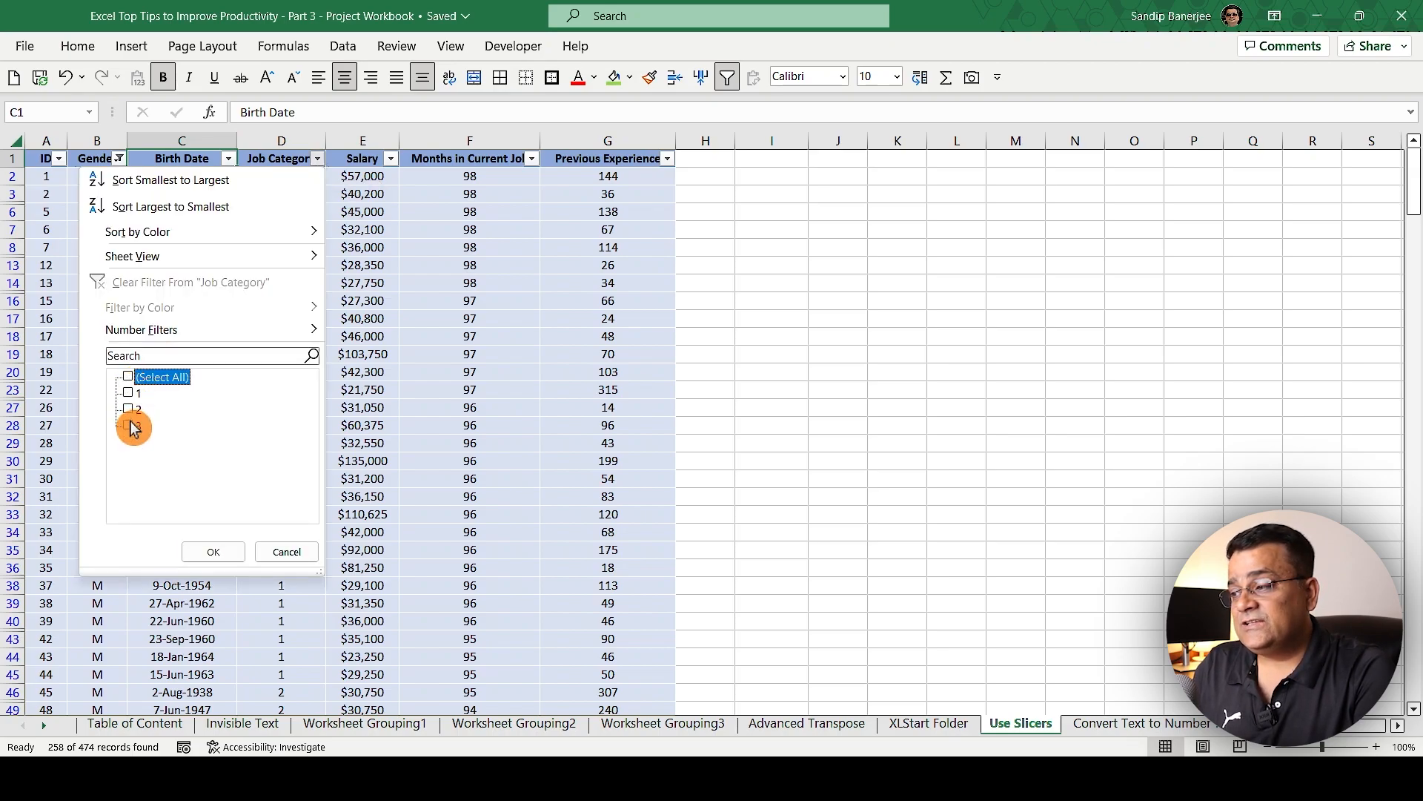
left_click(131, 426)
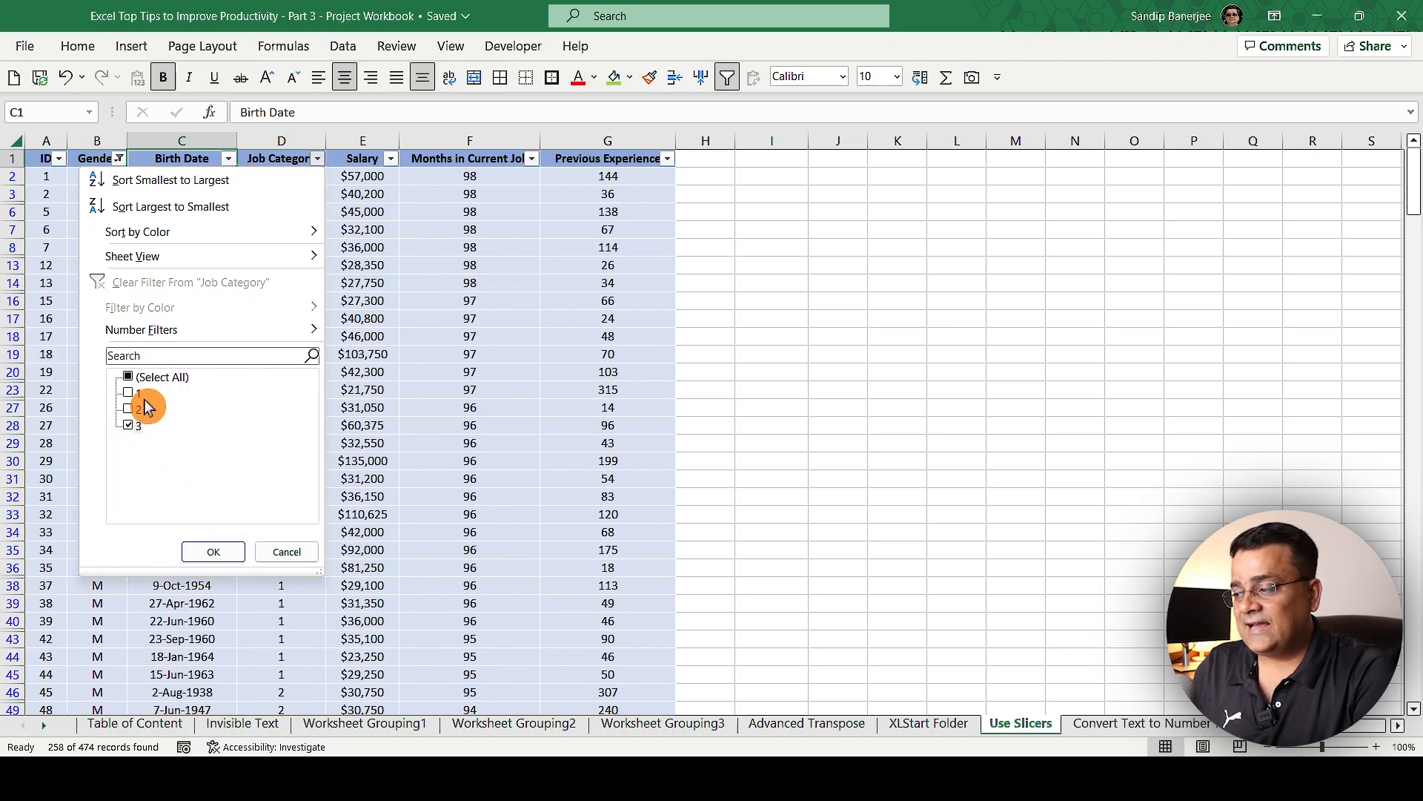
left_click(215, 552)
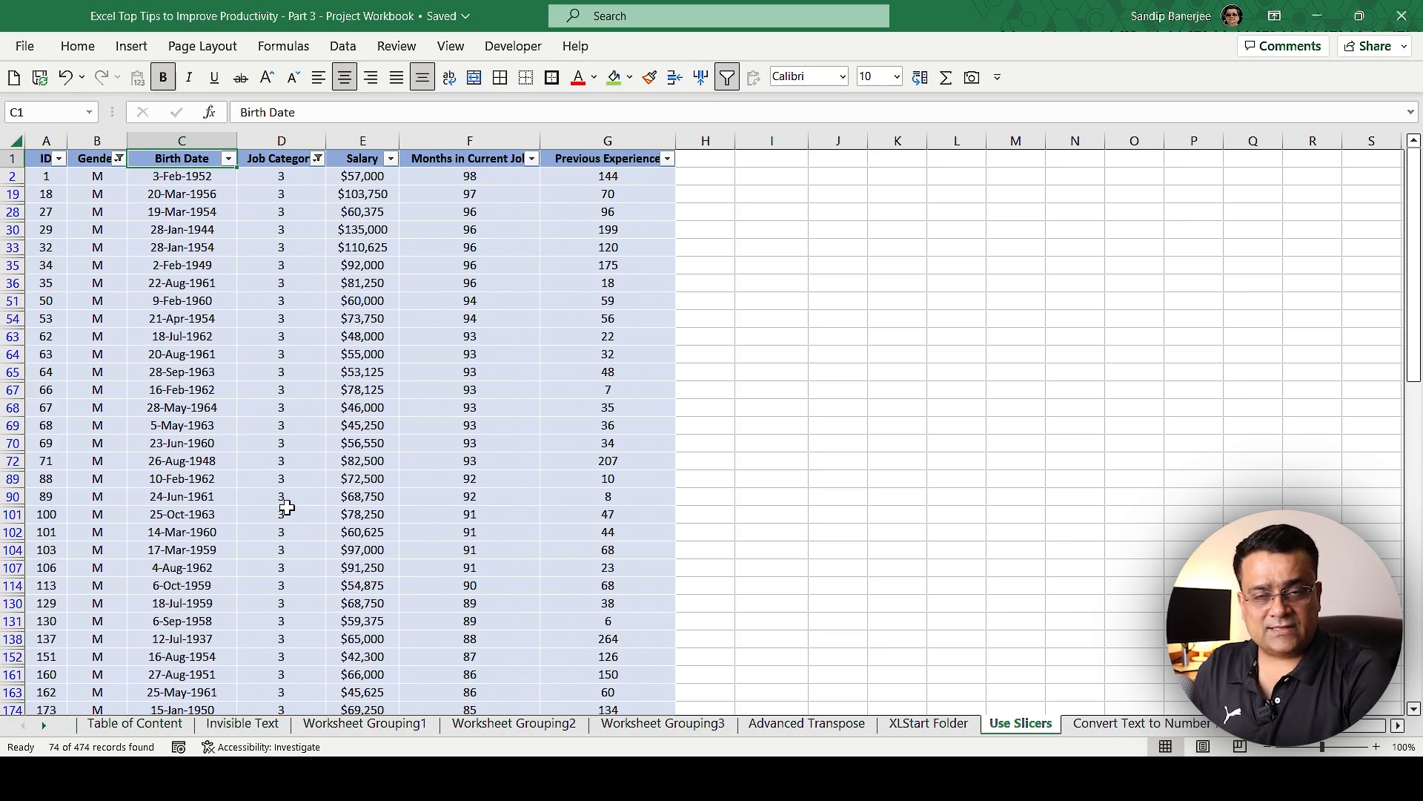
Step: Remove the column filters from the data range so that every record is shown
left_click(648, 80)
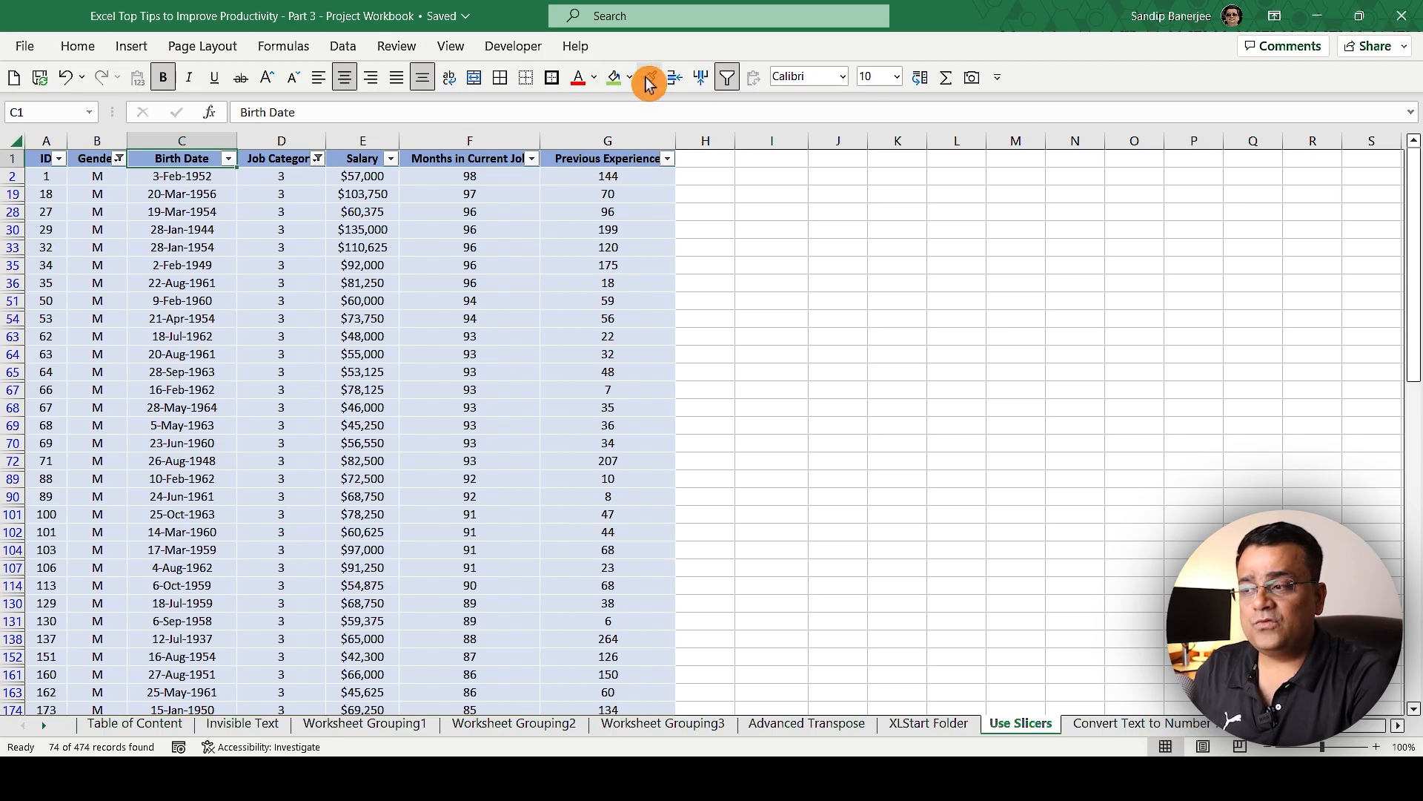
left_click(729, 79)
left_click(190, 211)
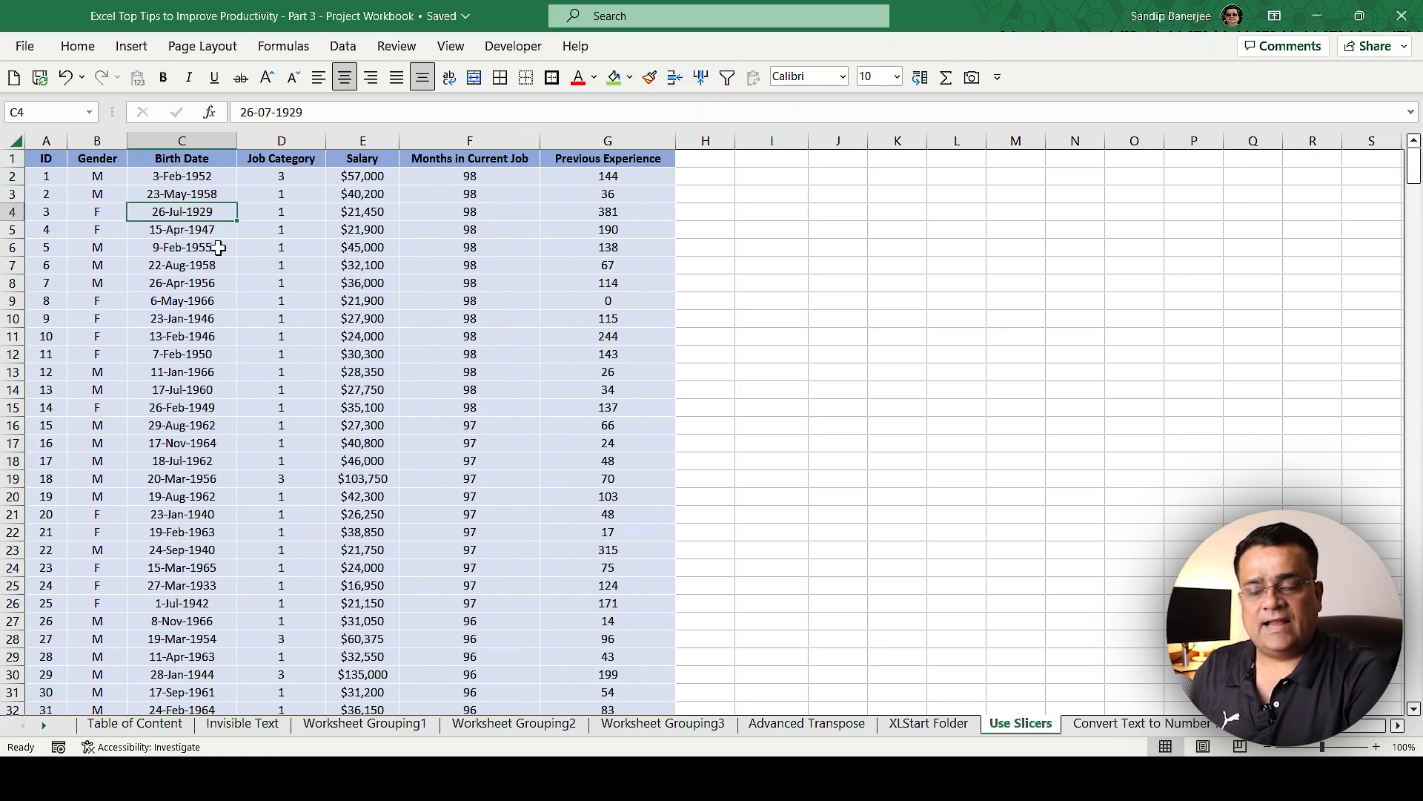
Step: Format the whole data range A1:G475 as a table with headers, using a blue medium table style
left_click(268, 283)
left_click(289, 337)
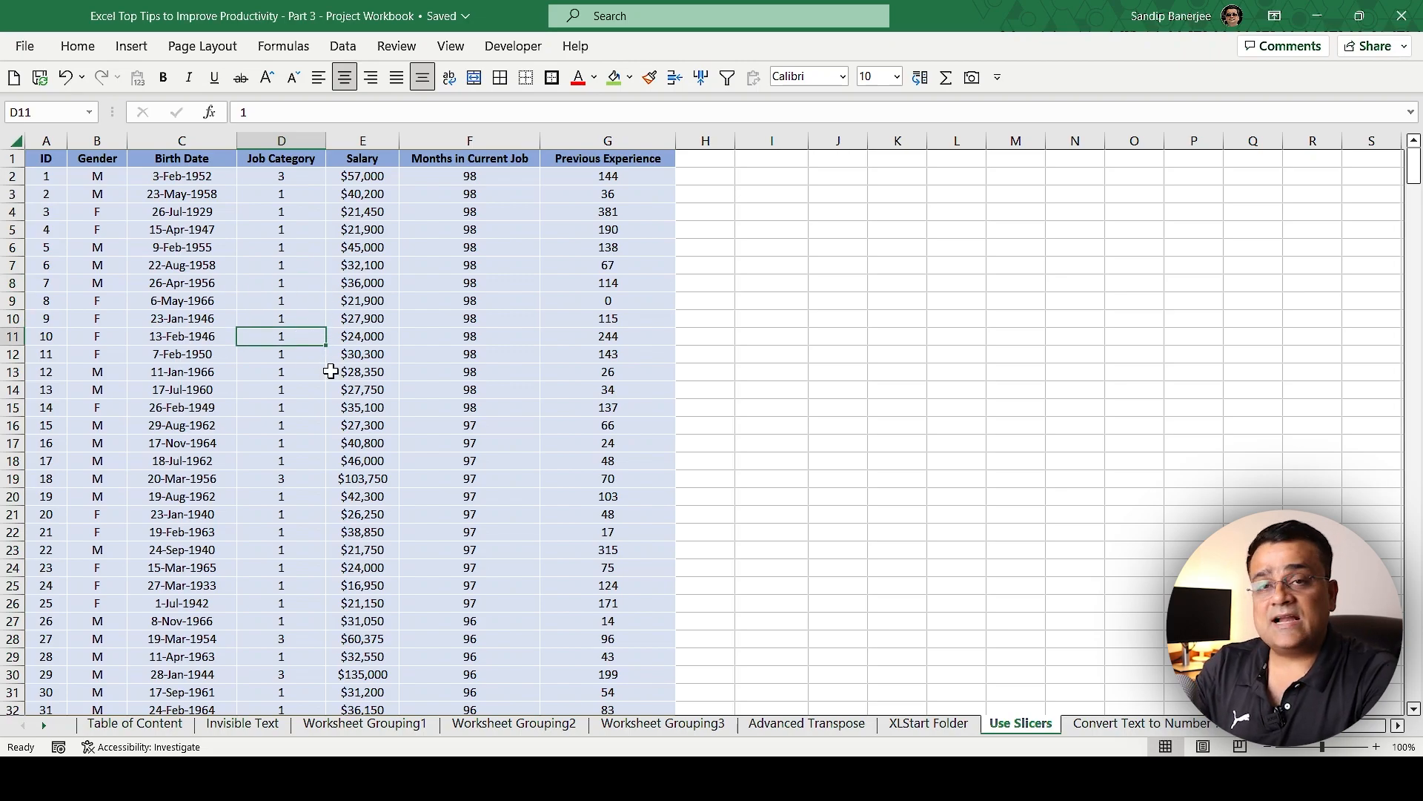
key("ctrl+a")
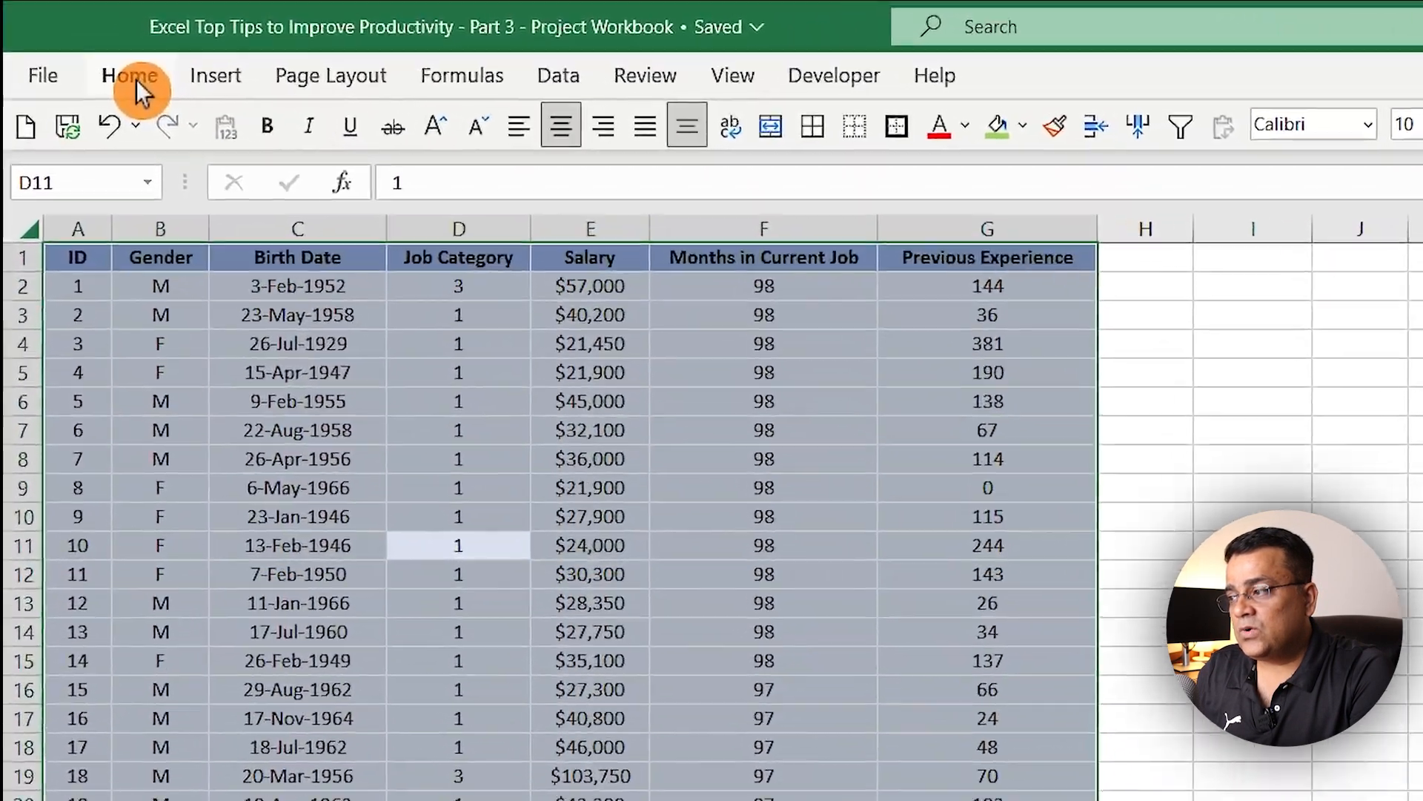
left_click(78, 46)
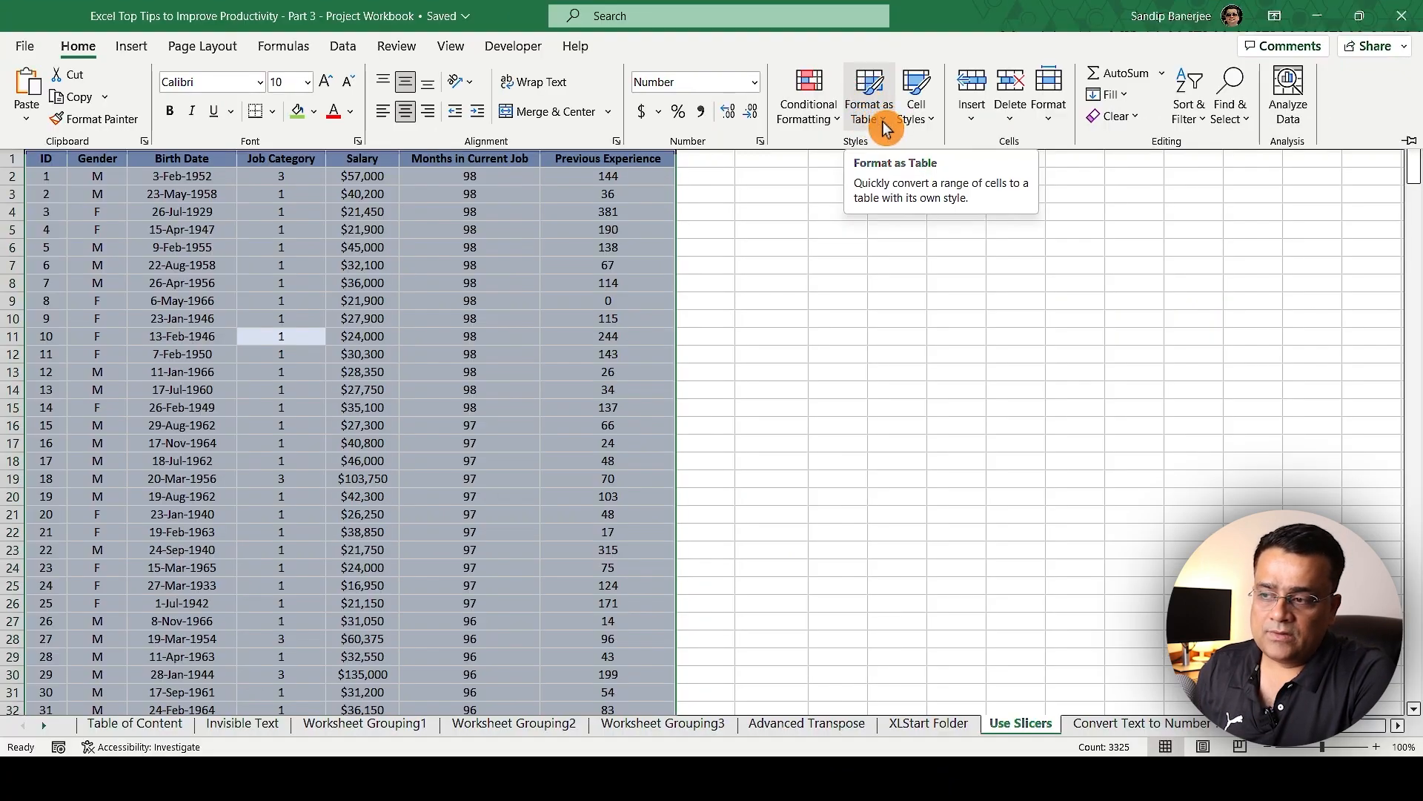
left_click(887, 126)
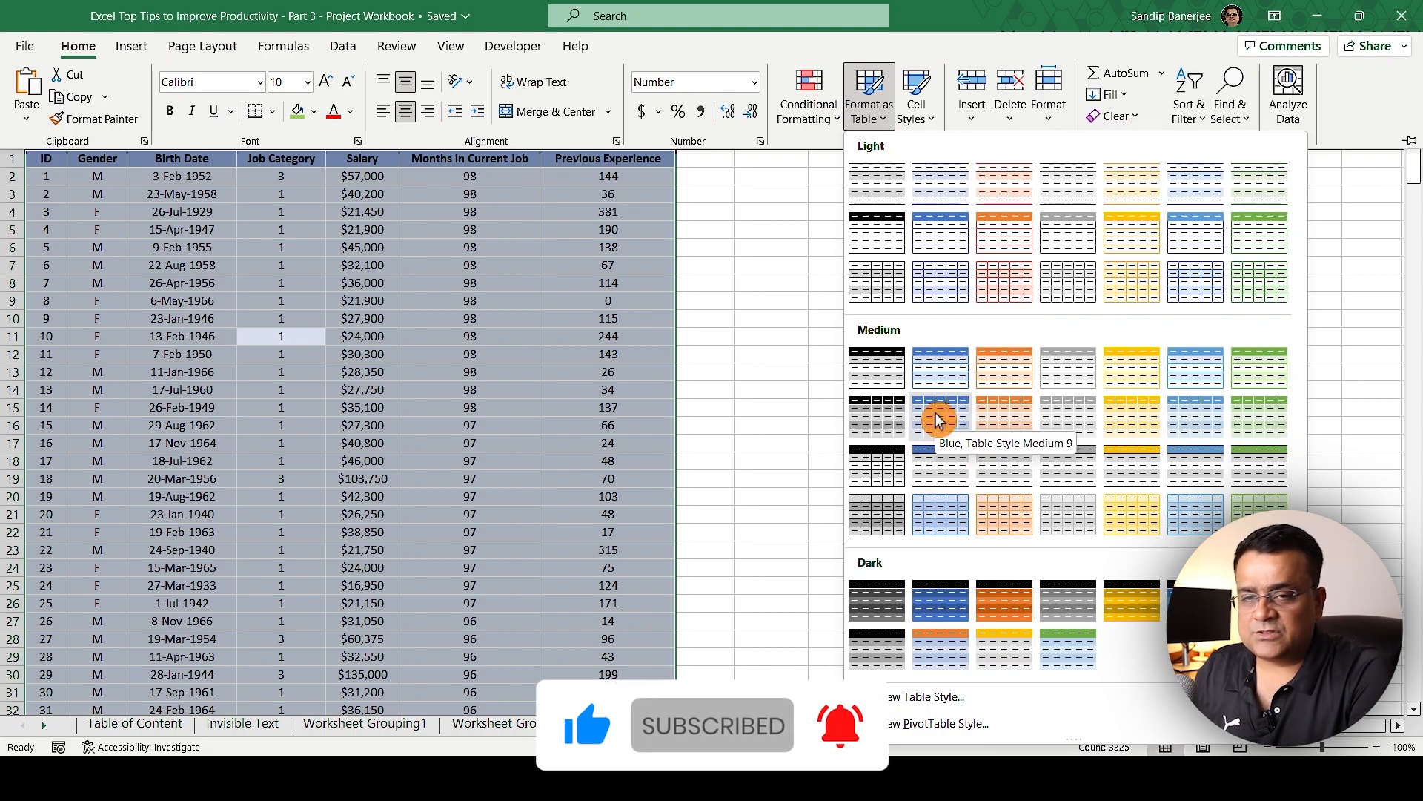
left_click(936, 416)
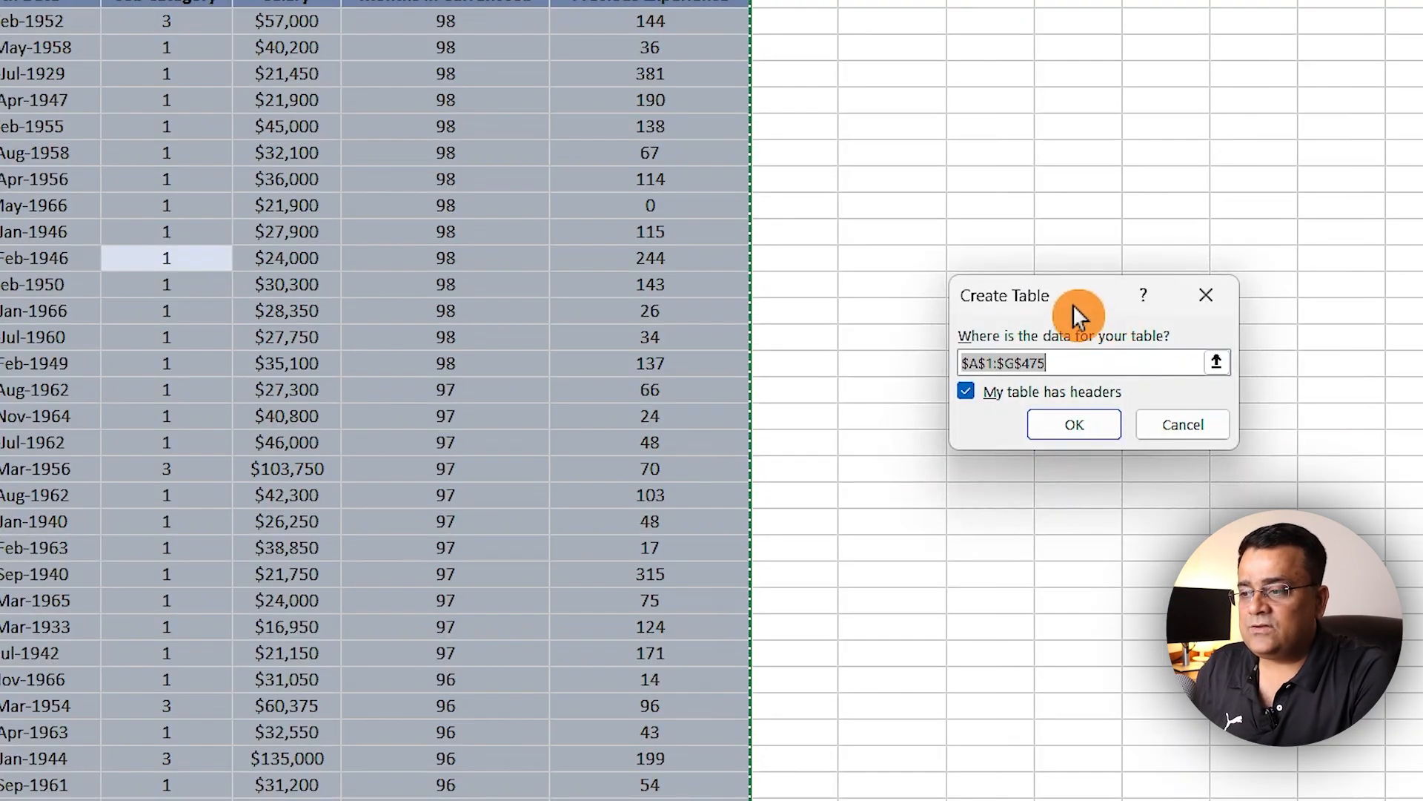
left_click_drag(1065, 290, 887, 258)
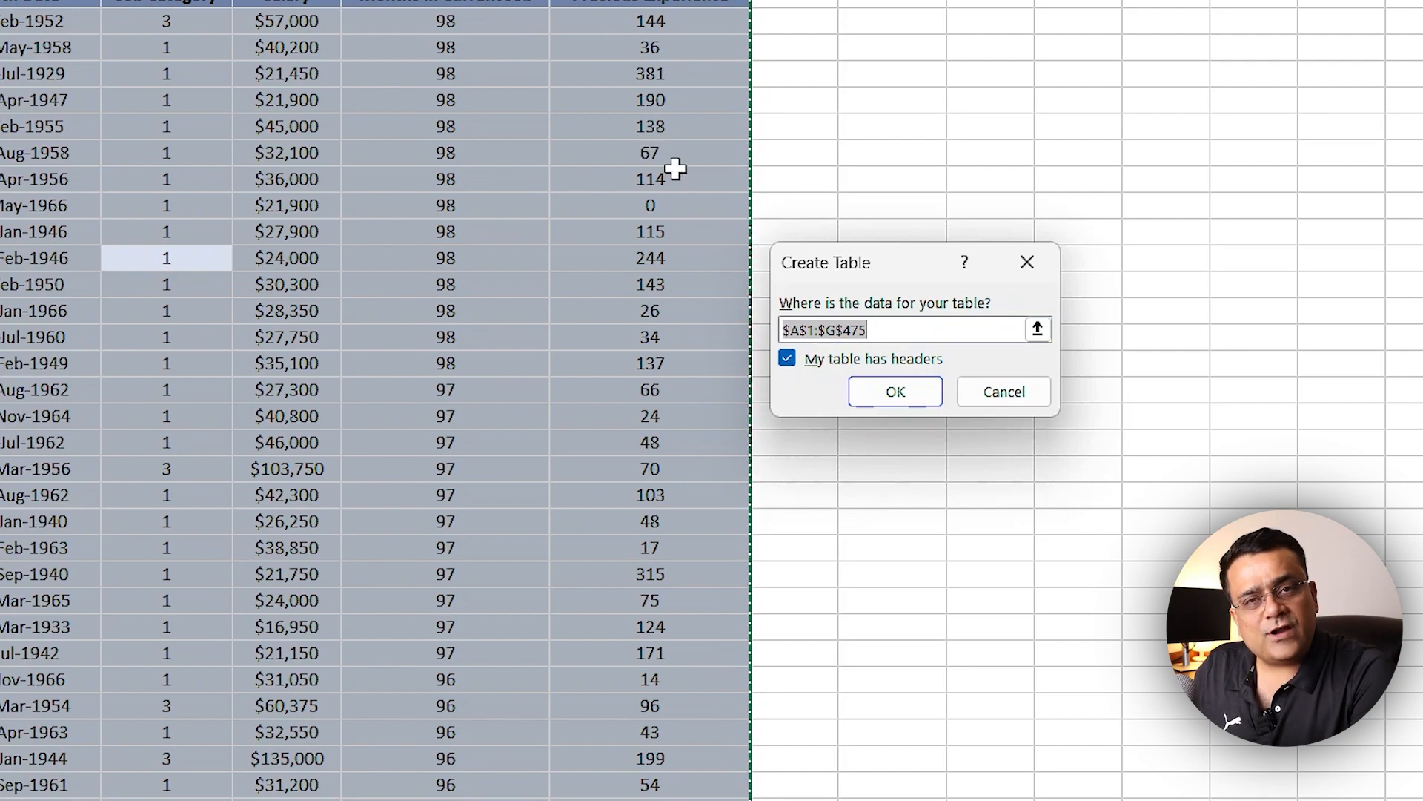
left_click(894, 401)
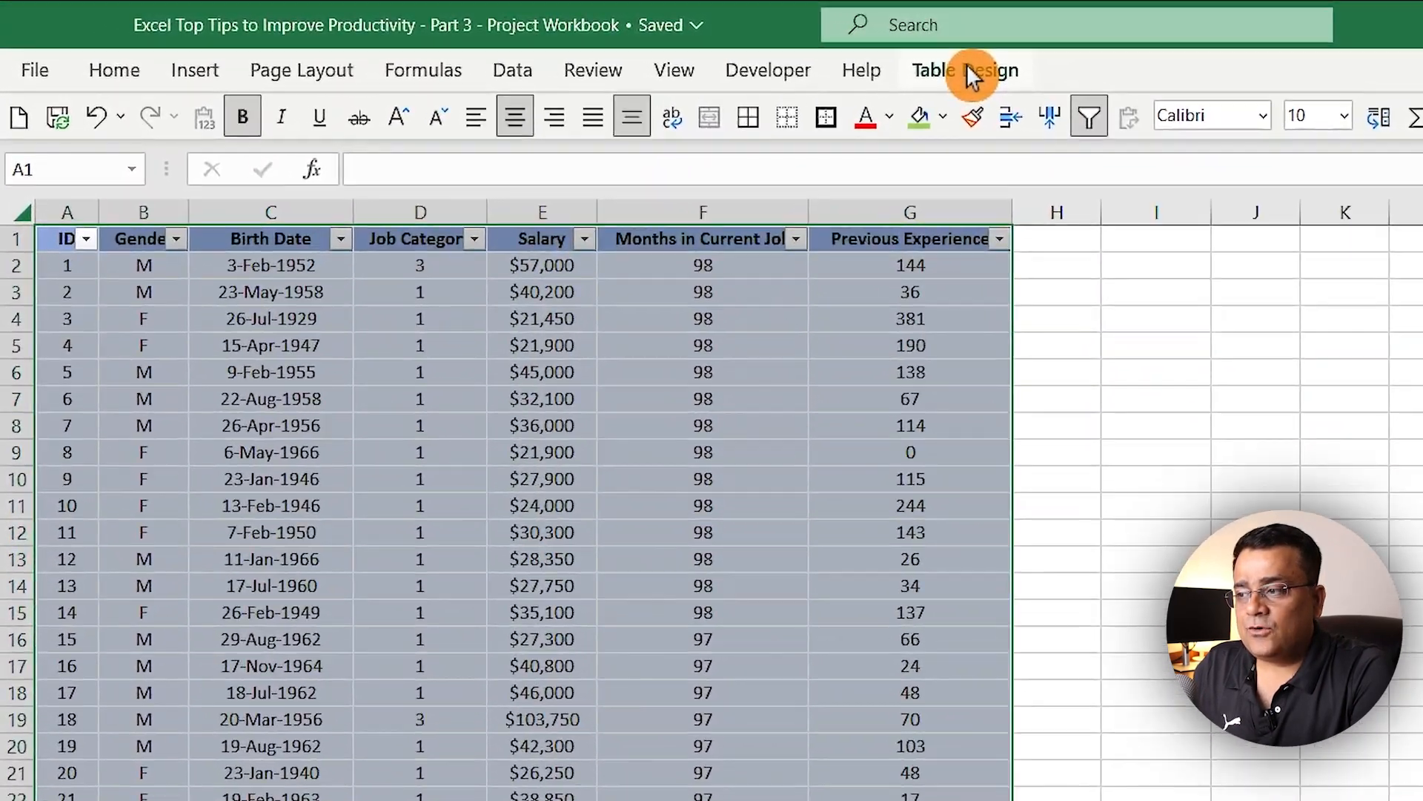
left_click(967, 67)
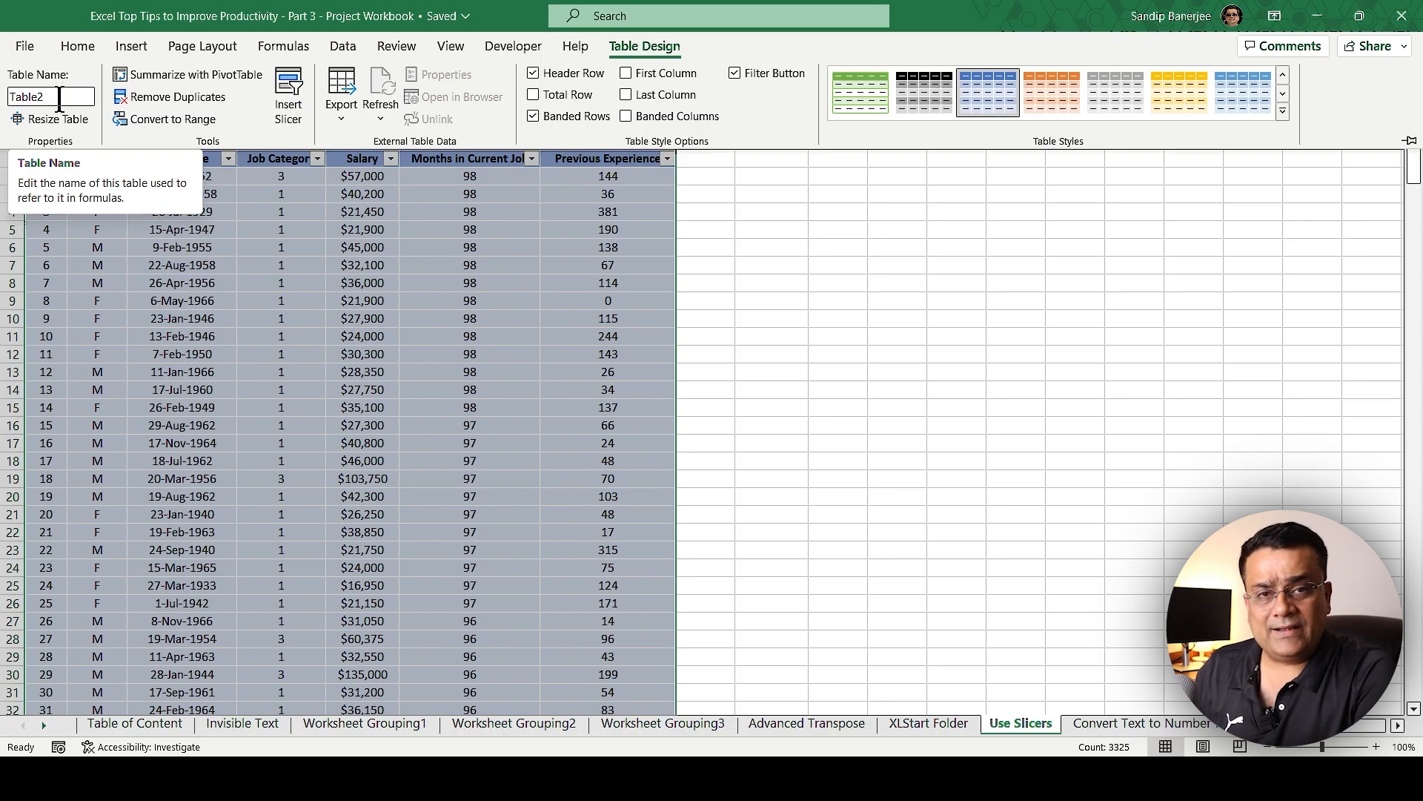
left_click(488, 289)
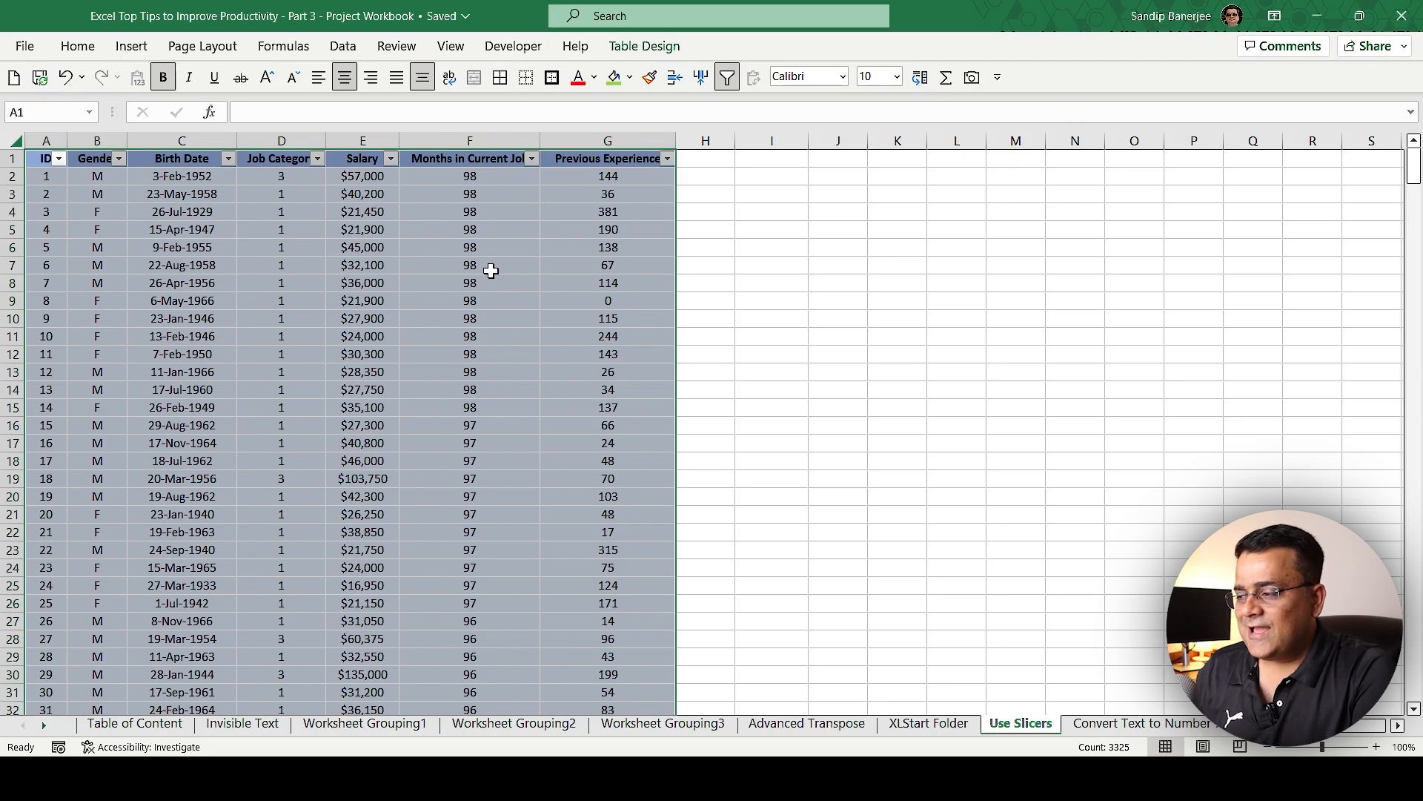
left_click(743, 461)
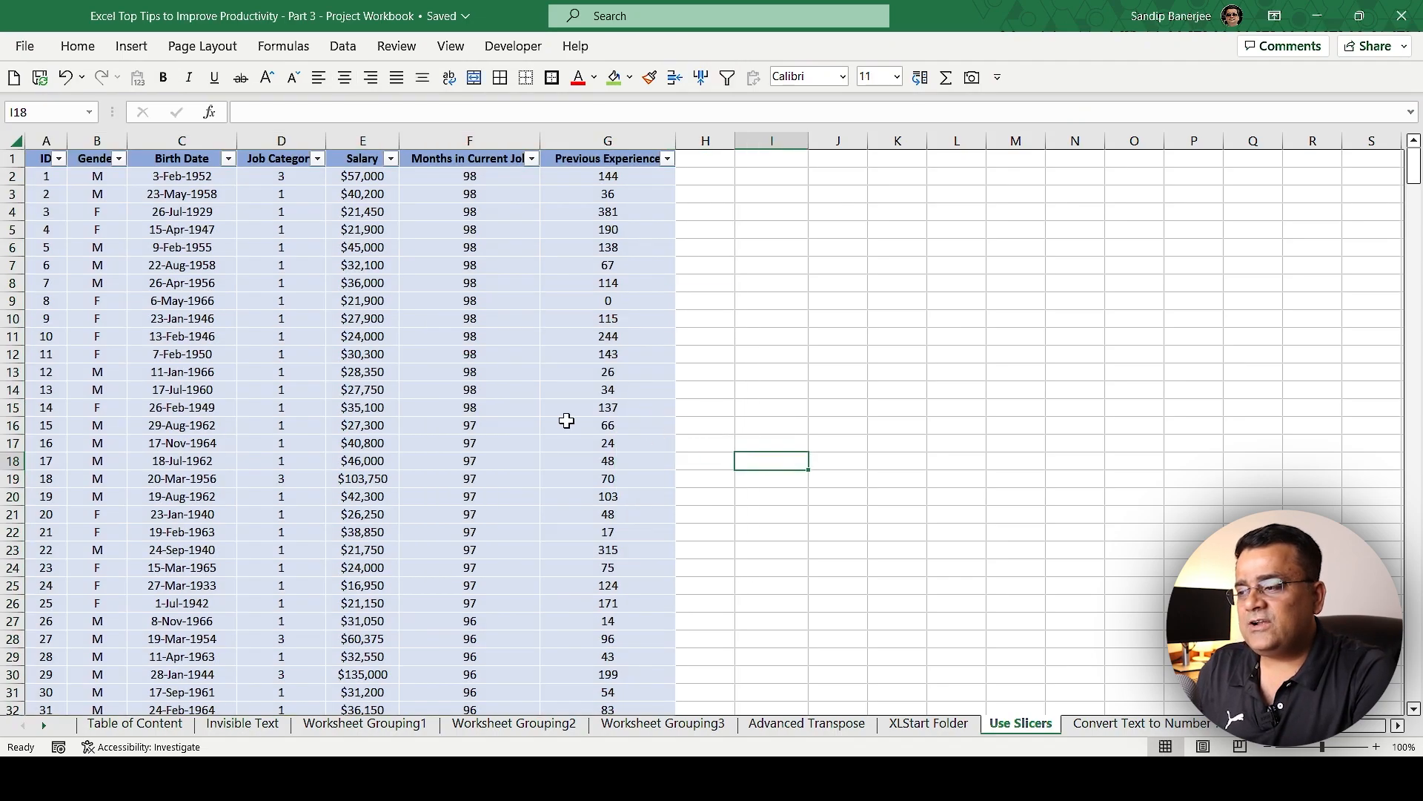
scroll(550, 382, "down", 6)
scroll(550, 381, "up", 6)
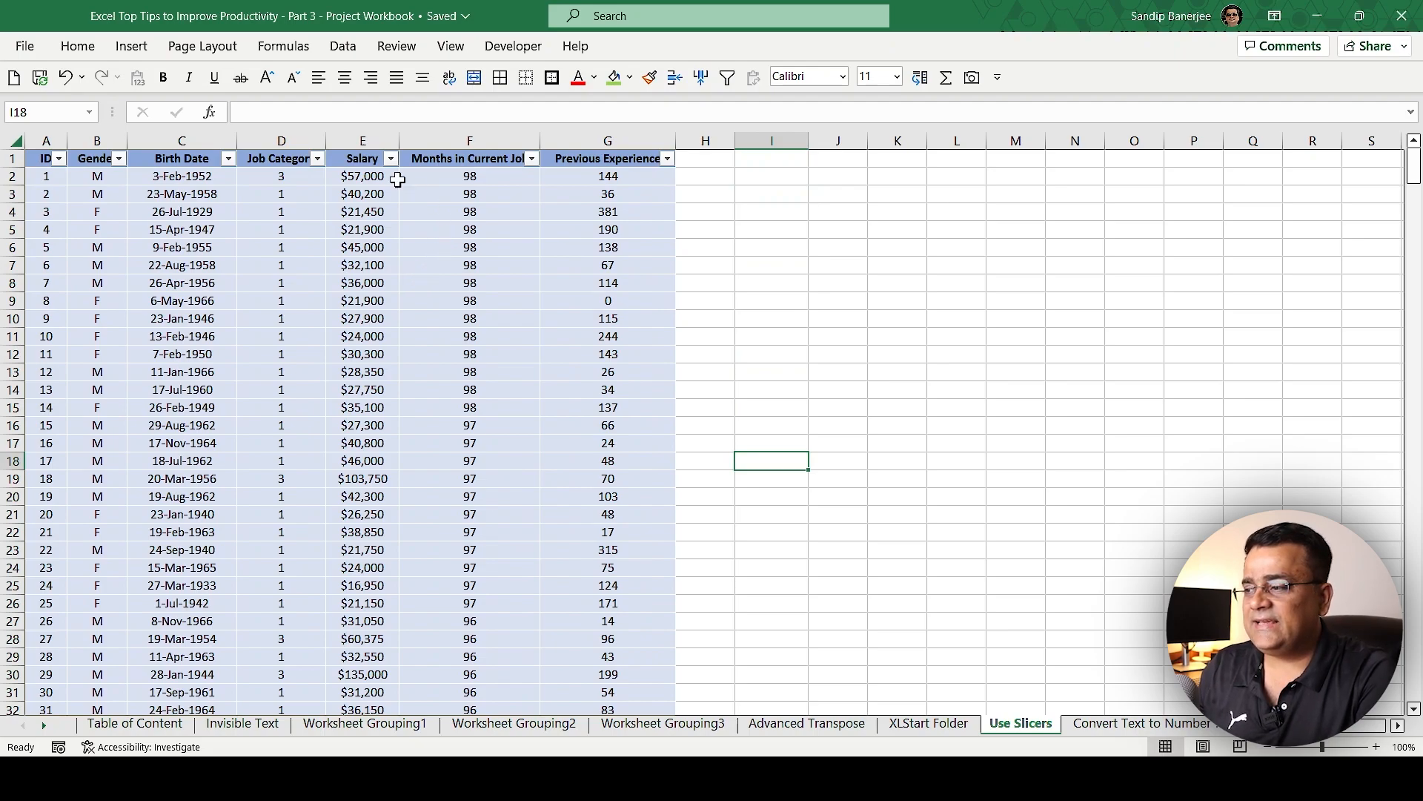
Step: Insert slicers for the table's Gender, Job Category and Salary columns
left_click(303, 250)
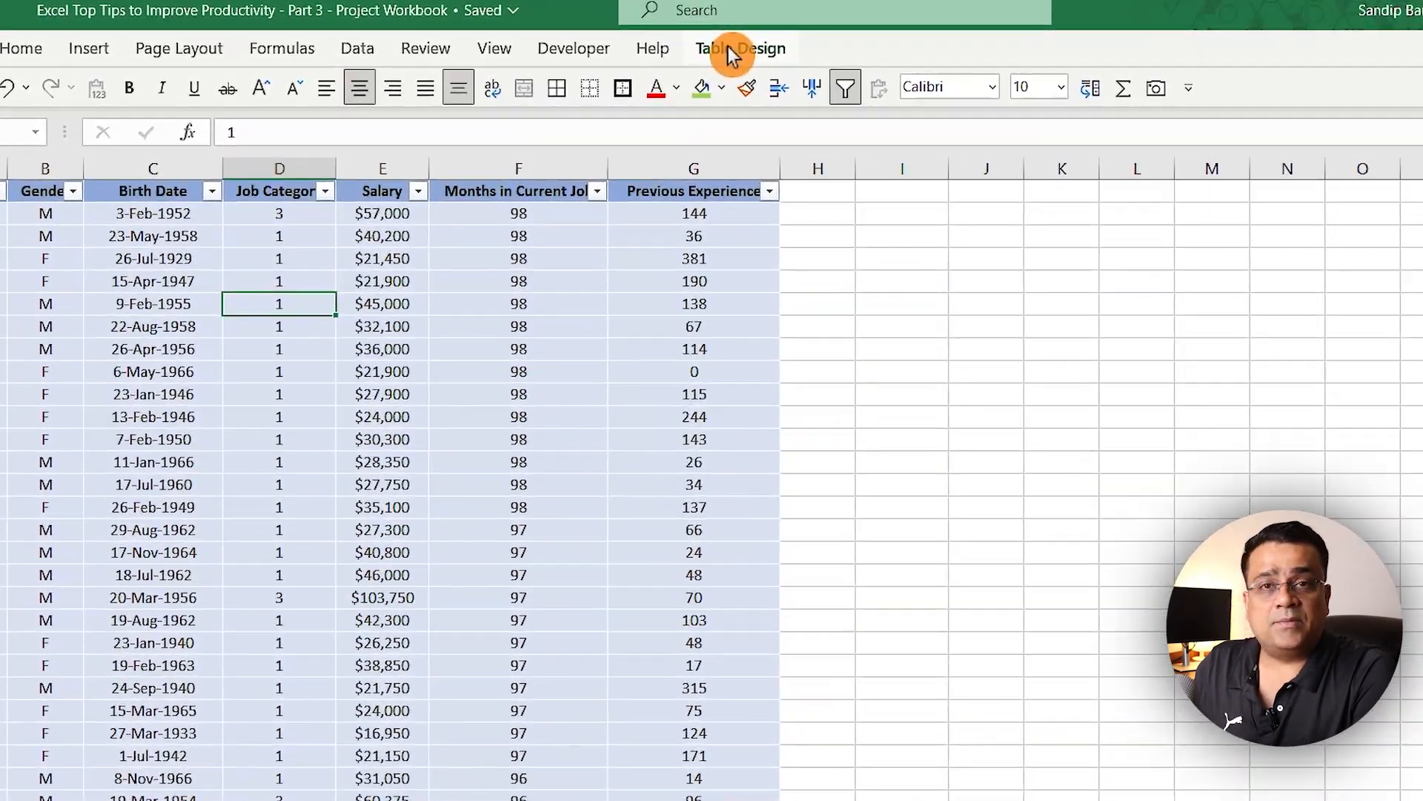
left_click(685, 51)
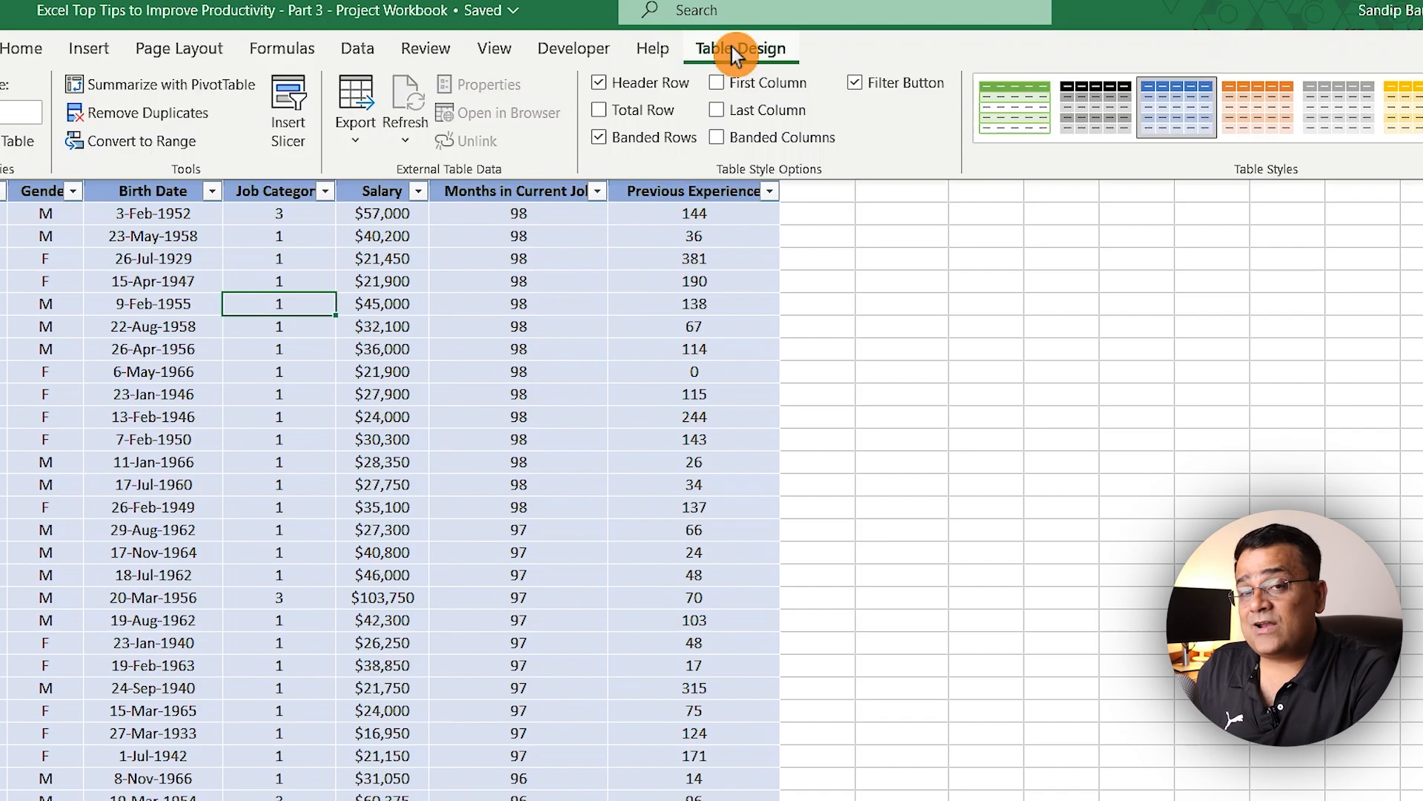
left_click(287, 93)
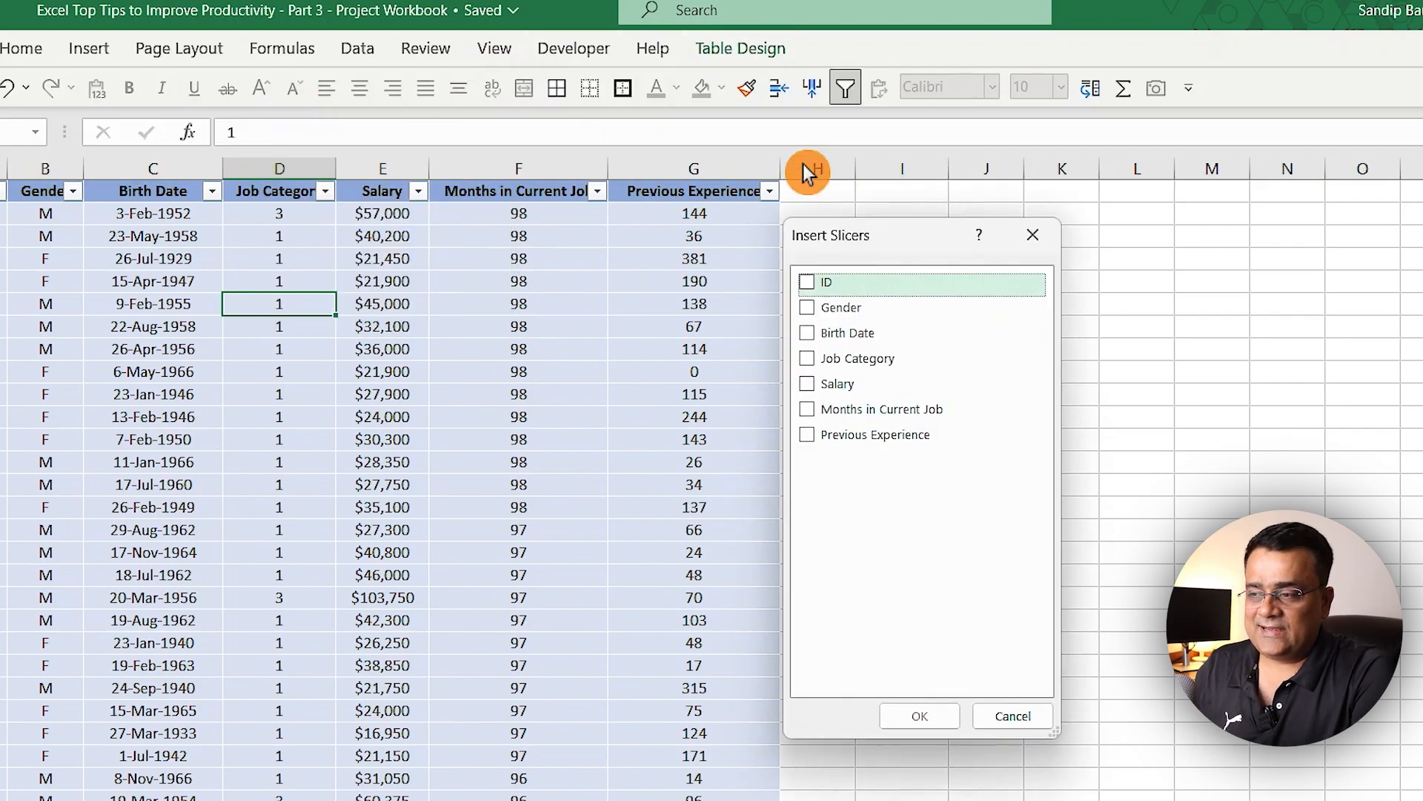
left_click_drag(886, 242, 905, 261)
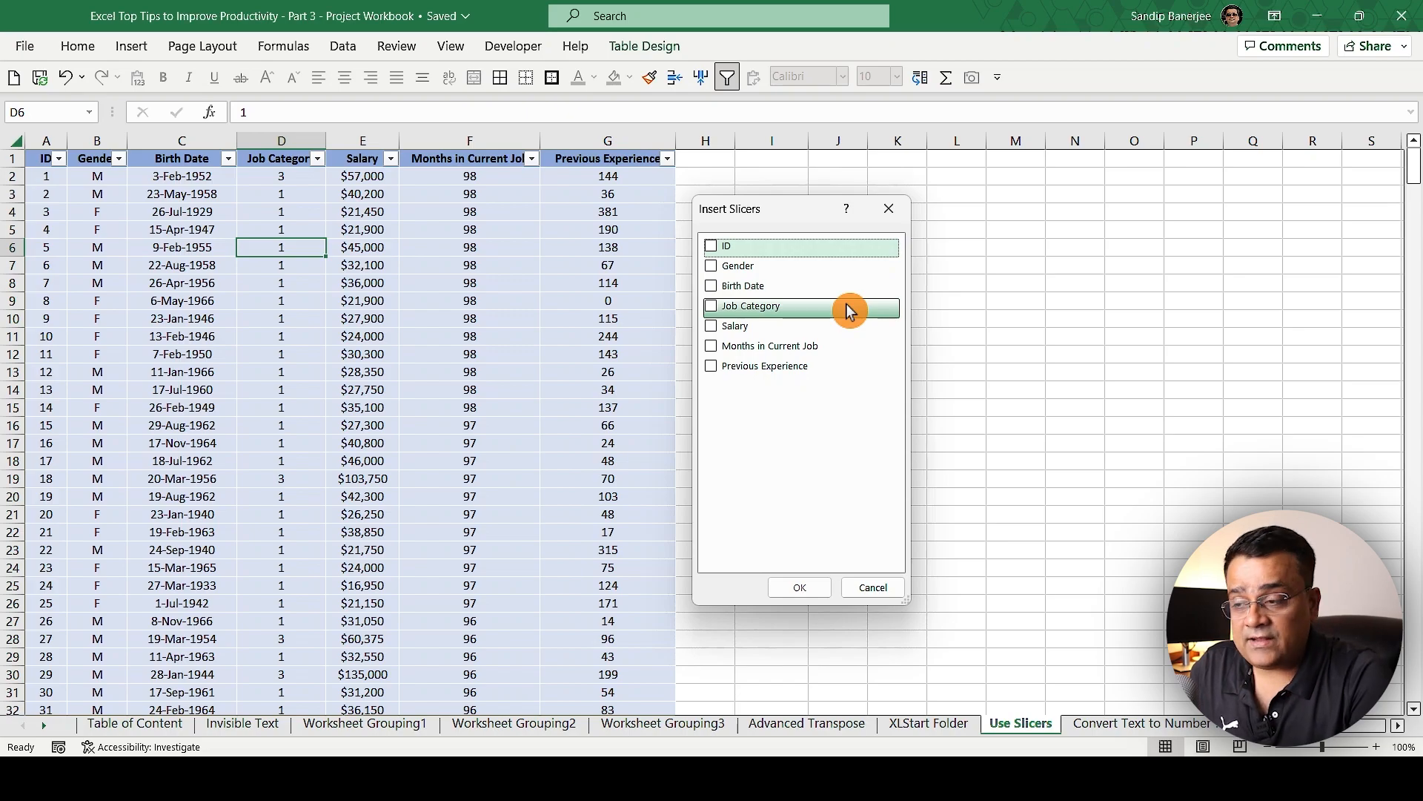
left_click(711, 266)
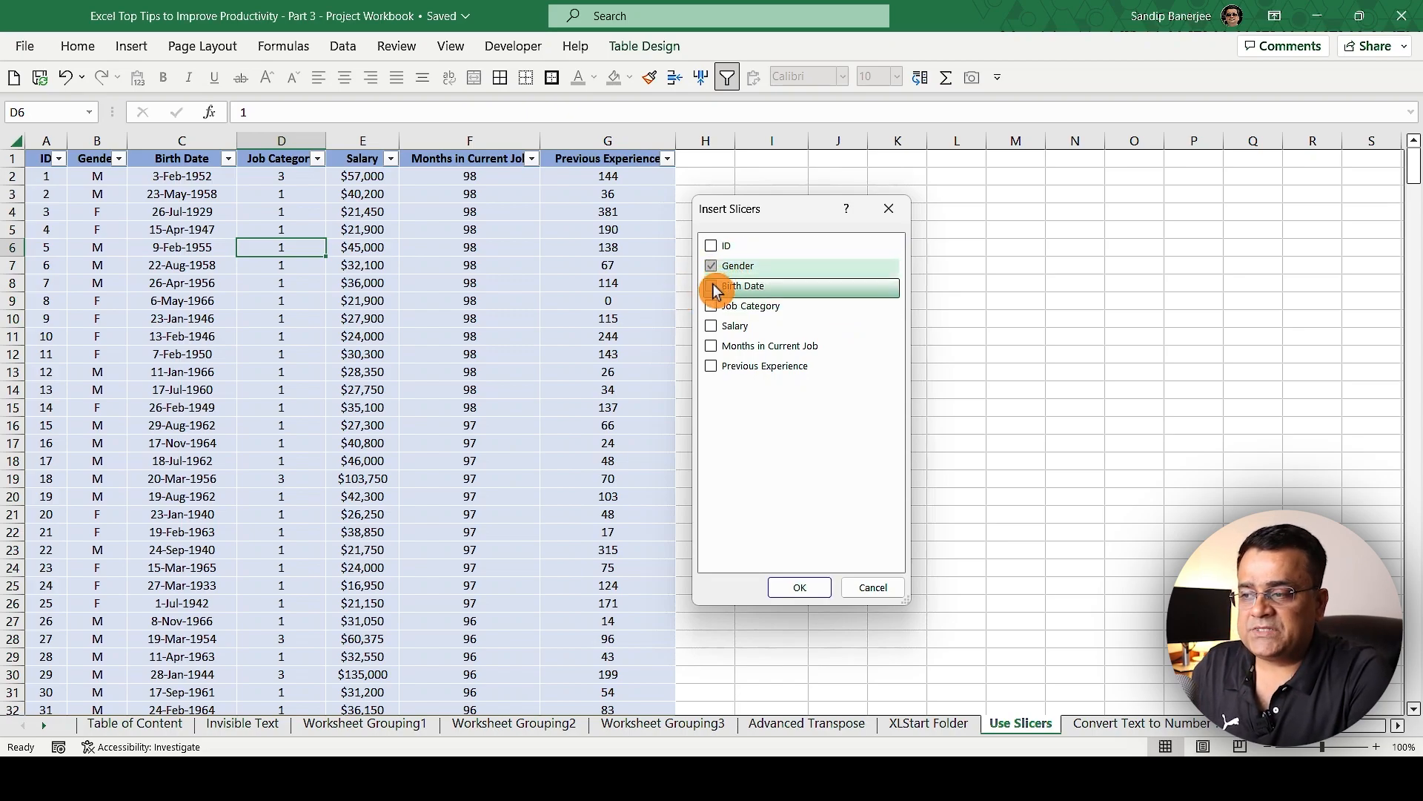
left_click(712, 306)
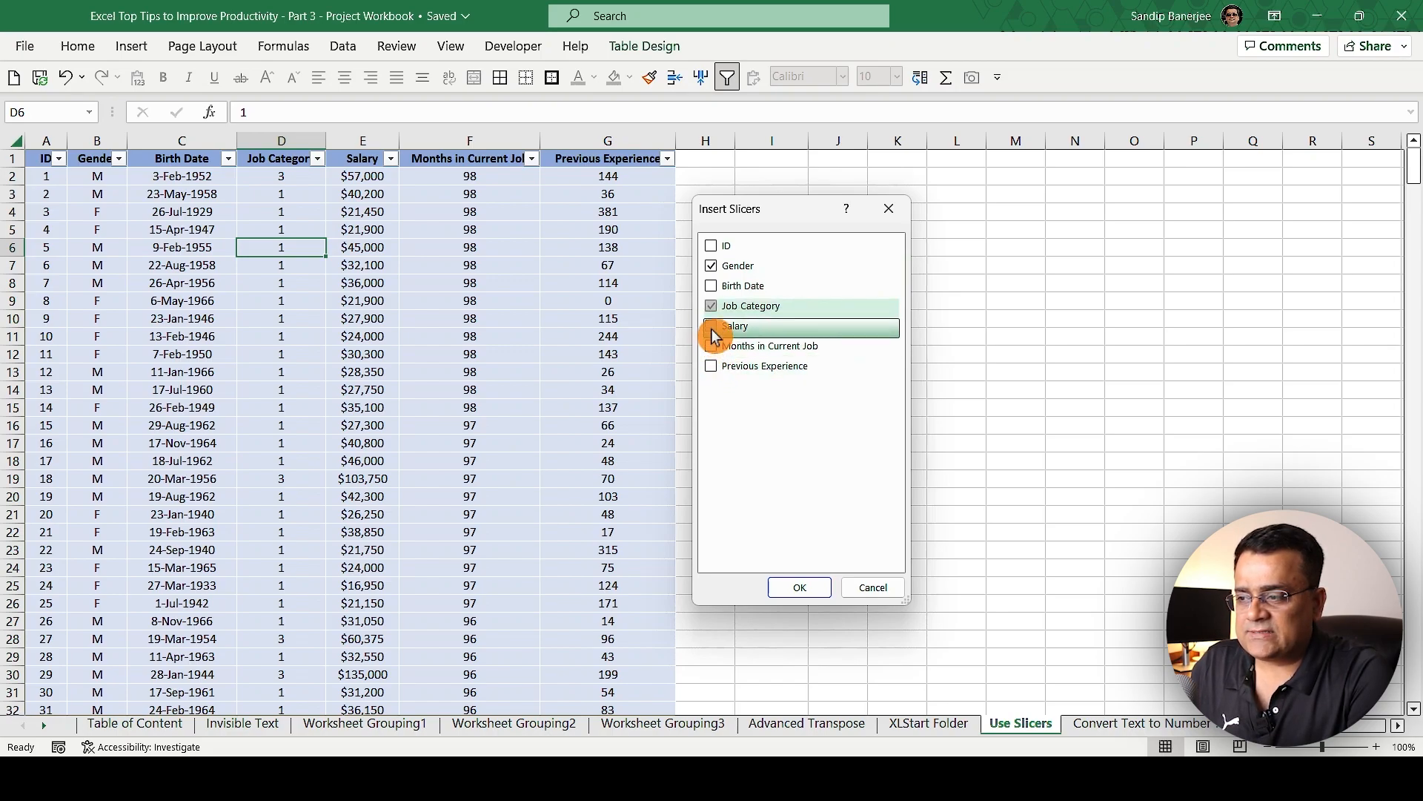
left_click(713, 331)
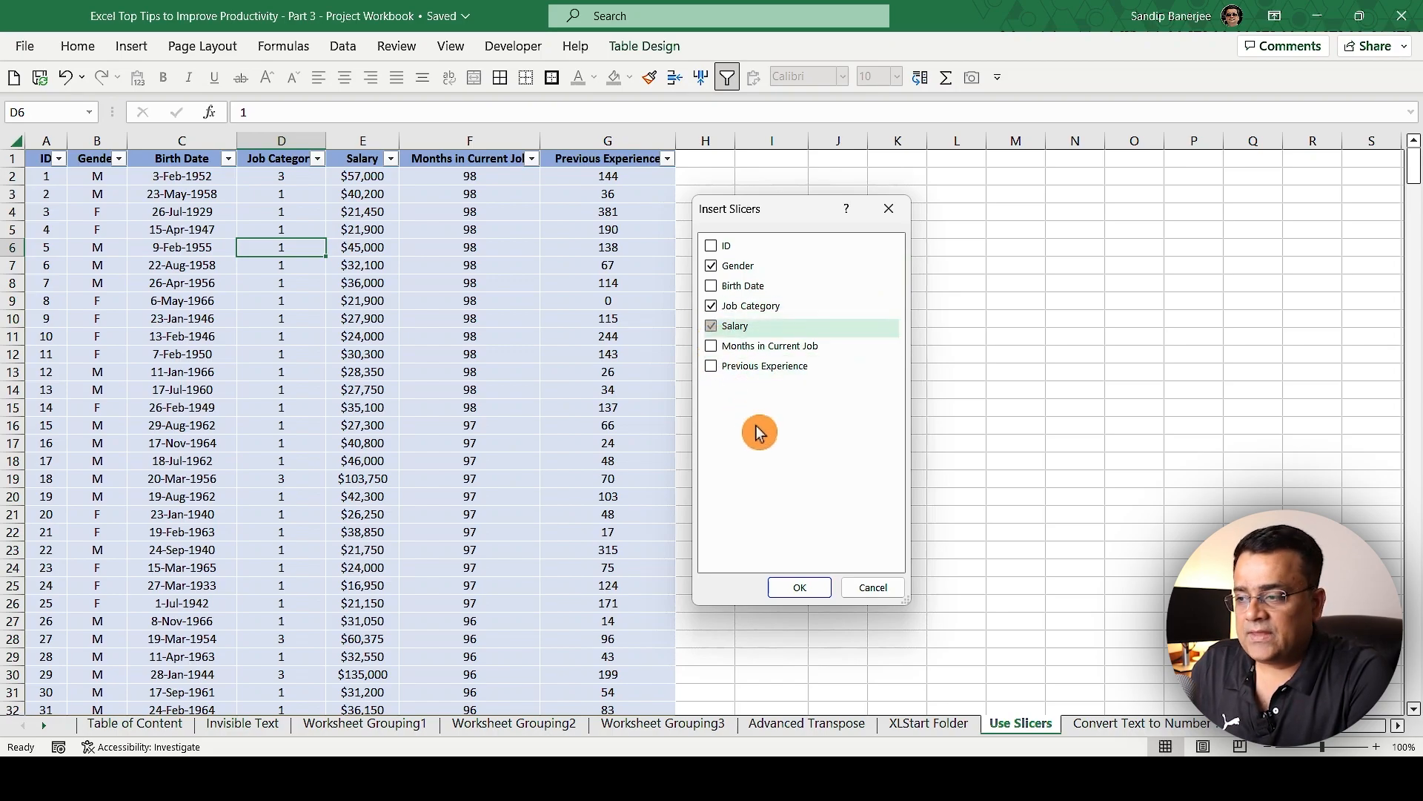
left_click(798, 589)
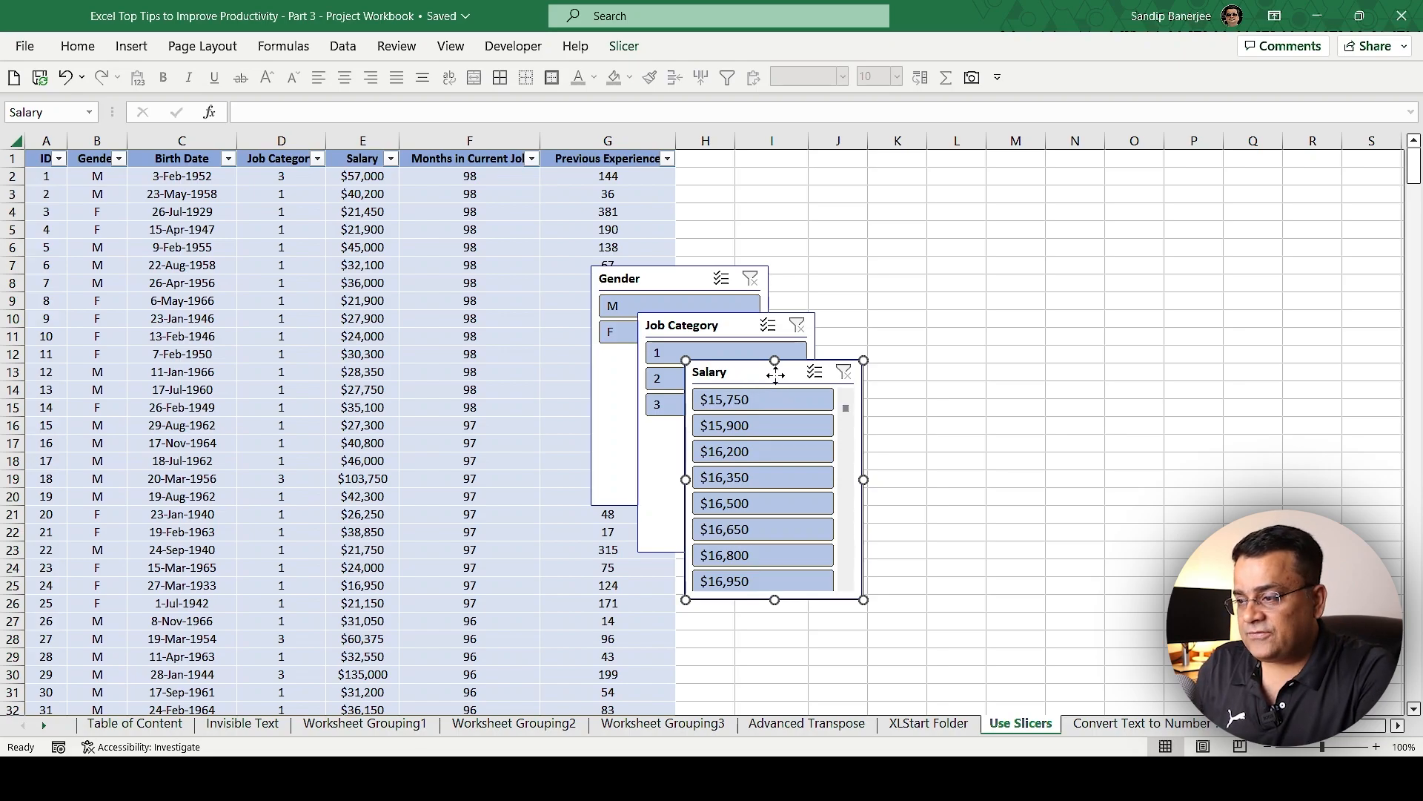
Step: Arrange the Gender, Job Category and Salary slicers side by side in one row beside the table, starting at column H
left_click_drag(746, 375, 1077, 328)
left_click_drag(668, 327, 881, 264)
left_click_drag(666, 272, 751, 156)
left_click_drag(895, 255, 913, 158)
left_click_drag(1068, 325, 1097, 161)
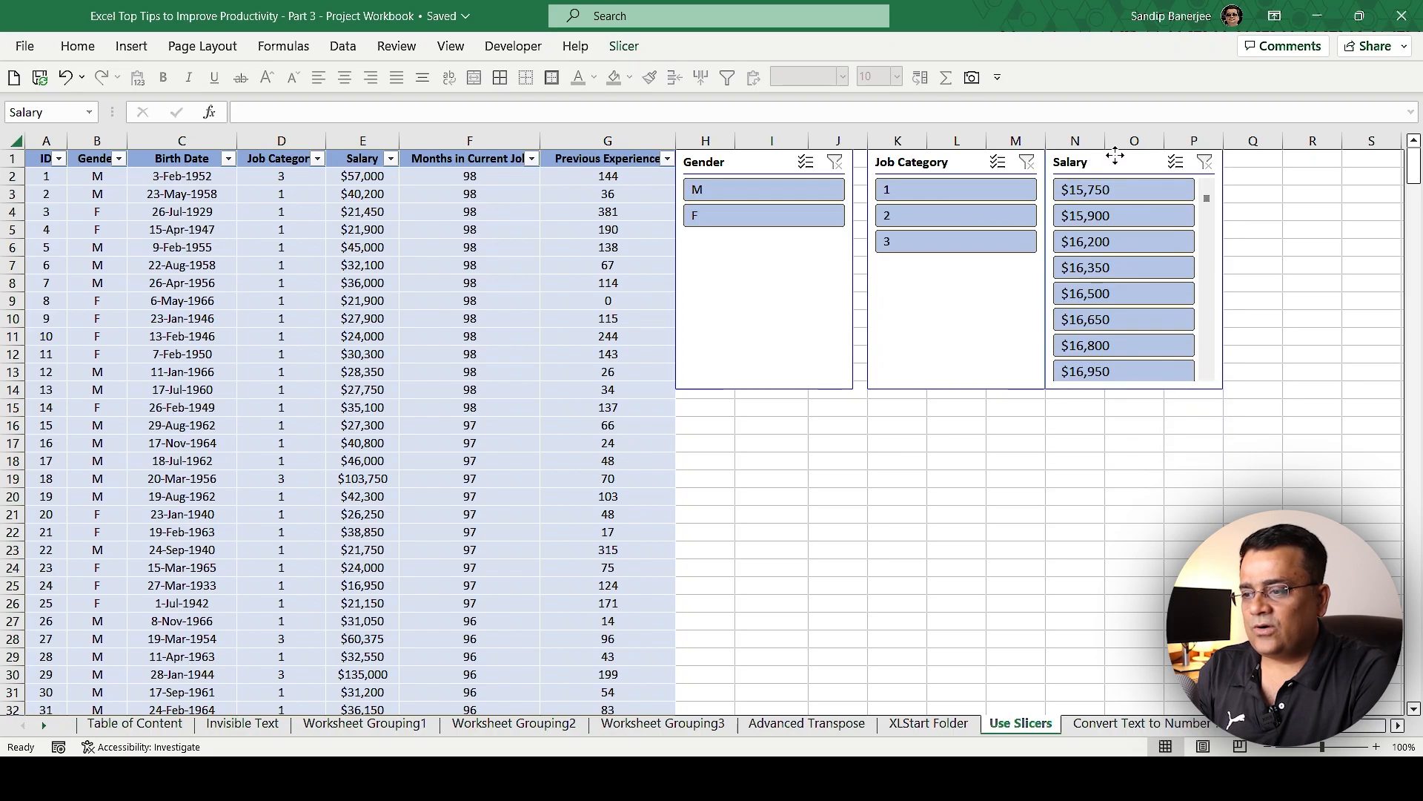
left_click_drag(942, 160, 937, 158)
left_click(944, 455)
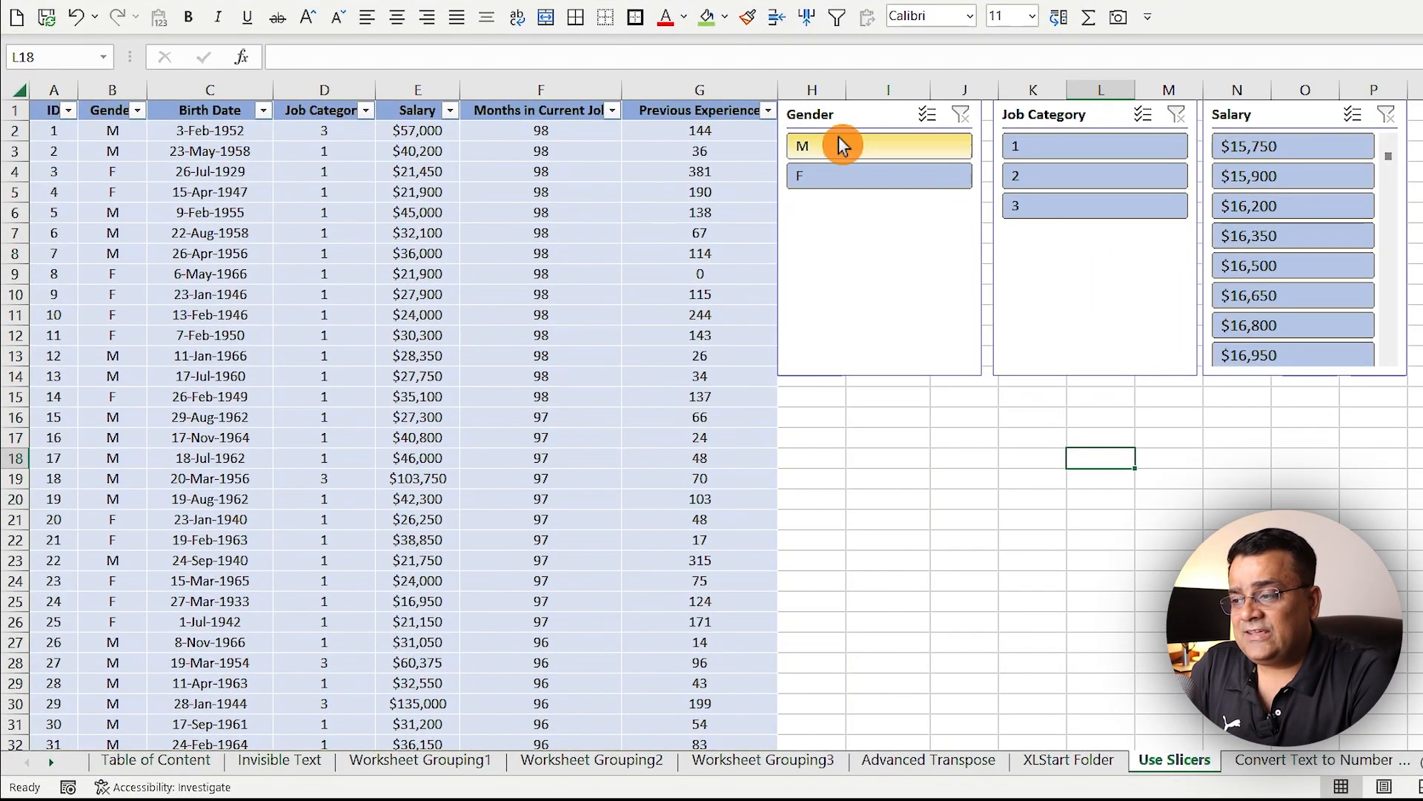
Step: Filter the table with the Gender slicer to M, switch it to F, and narrow the records to job category 3
left_click(839, 137)
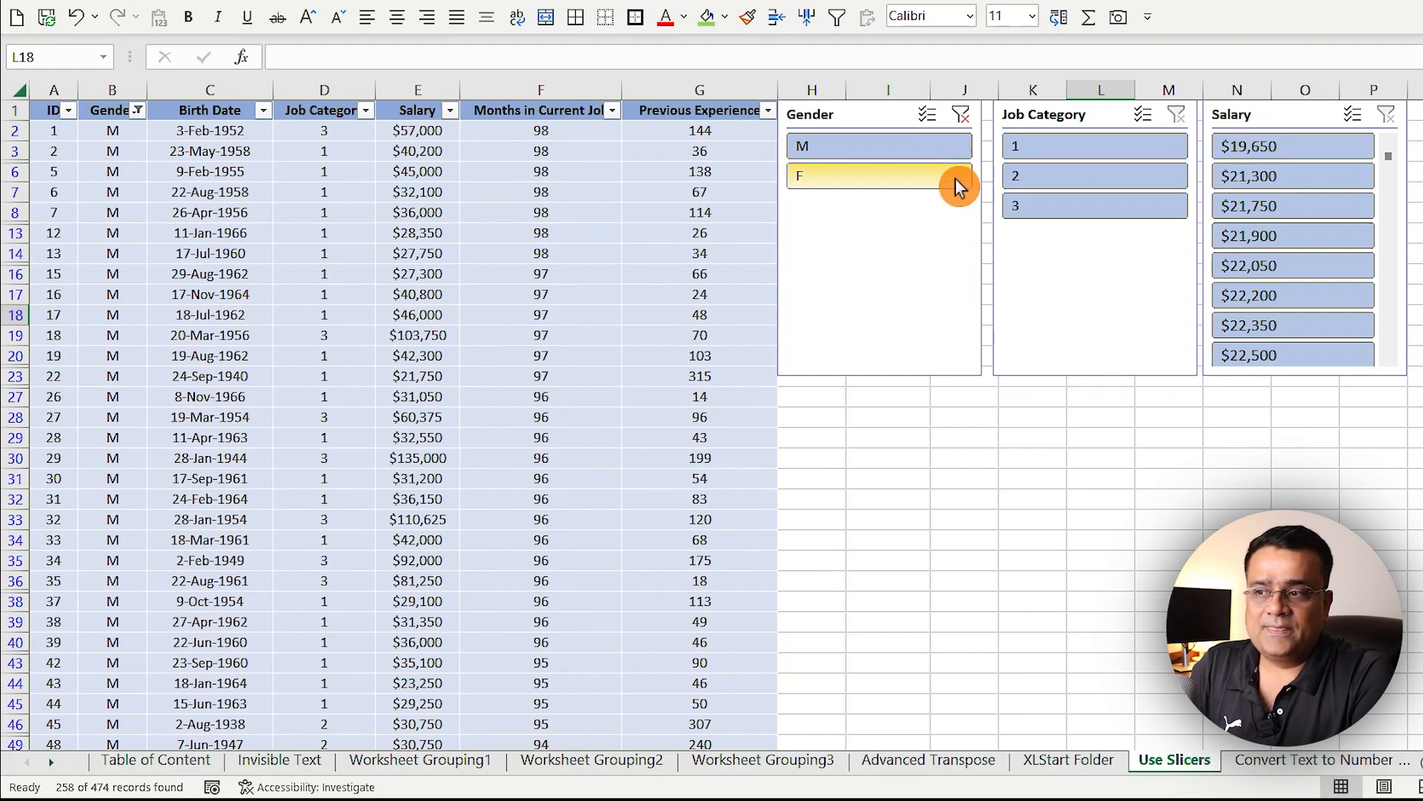
left_click(883, 168)
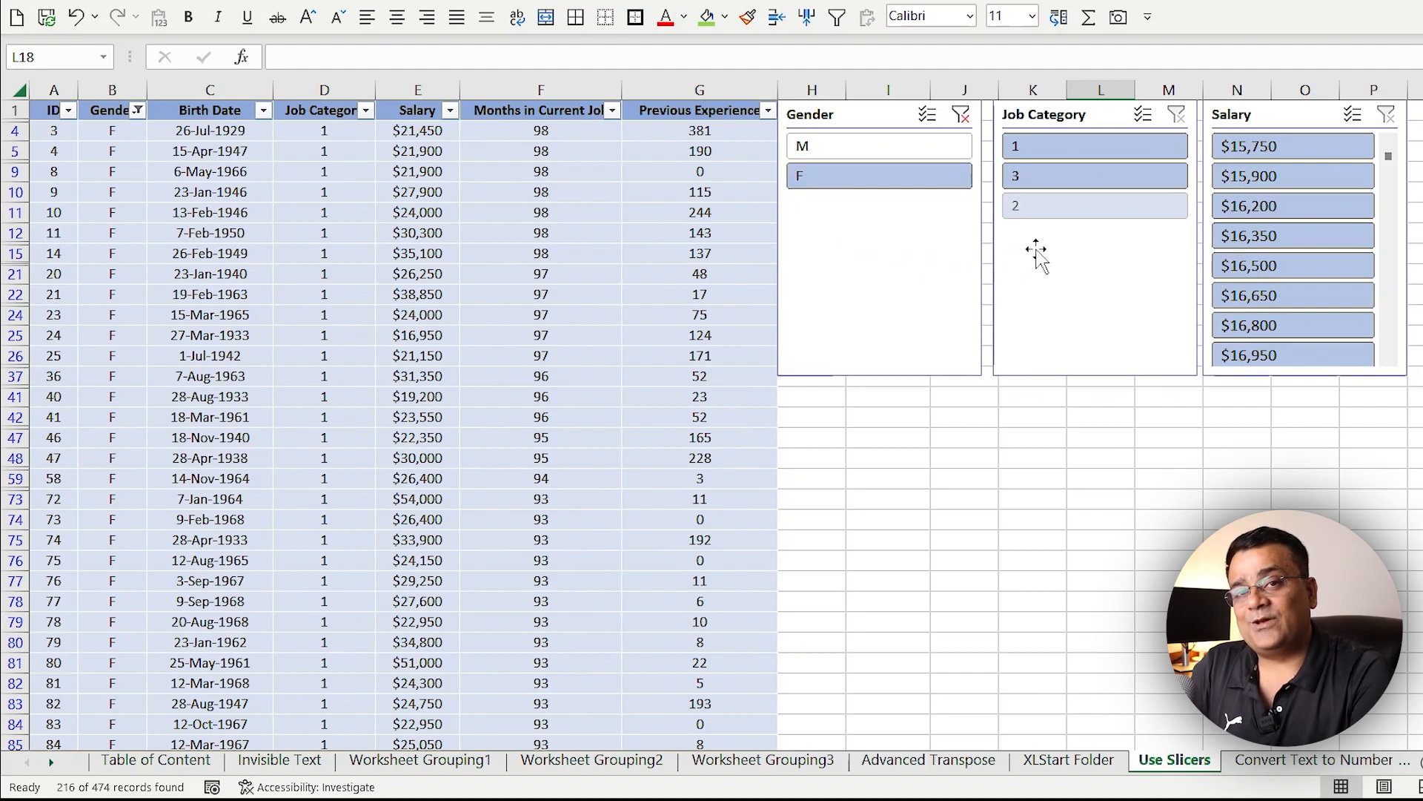
left_click(1055, 172)
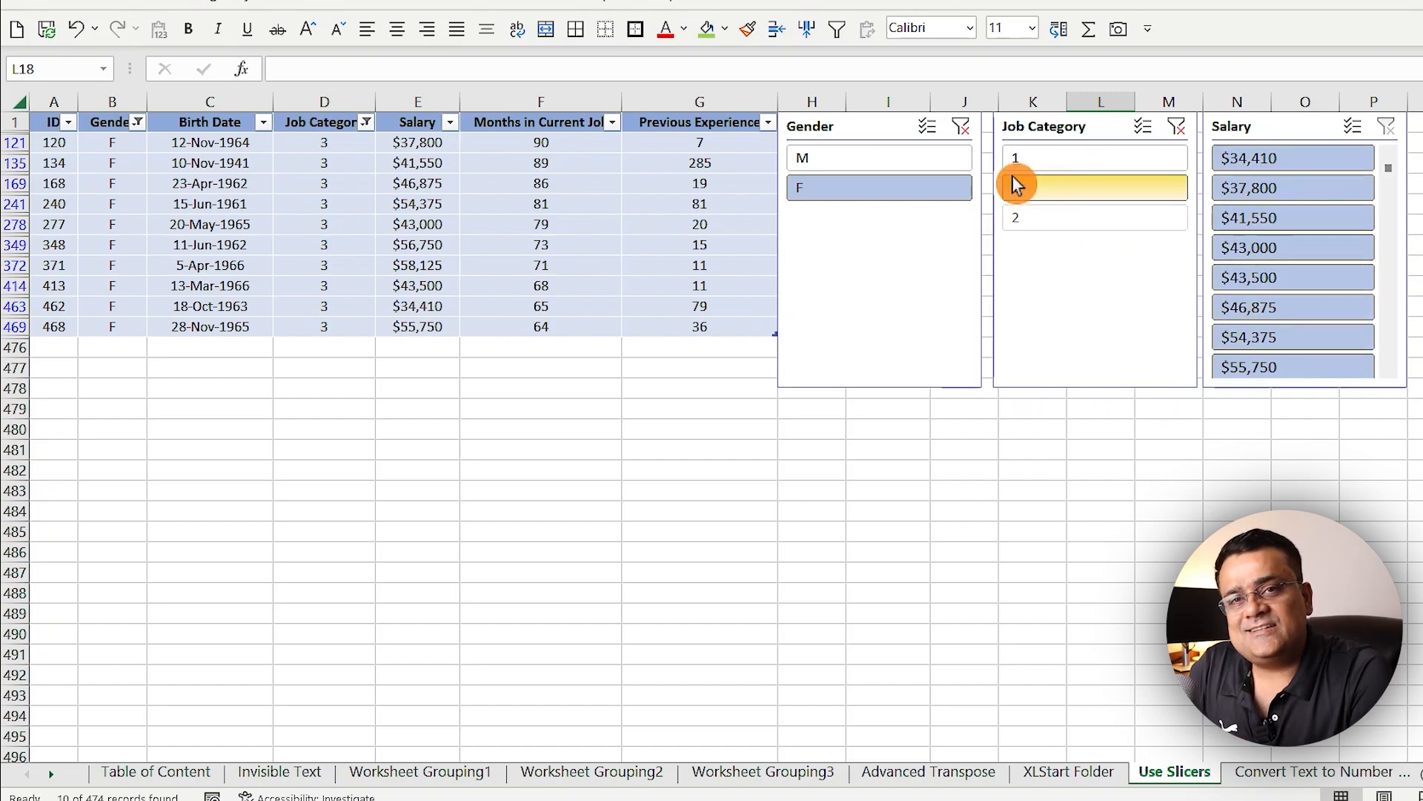
Step: Clear the filters of the Job Category and Gender slicers
left_click(1178, 124)
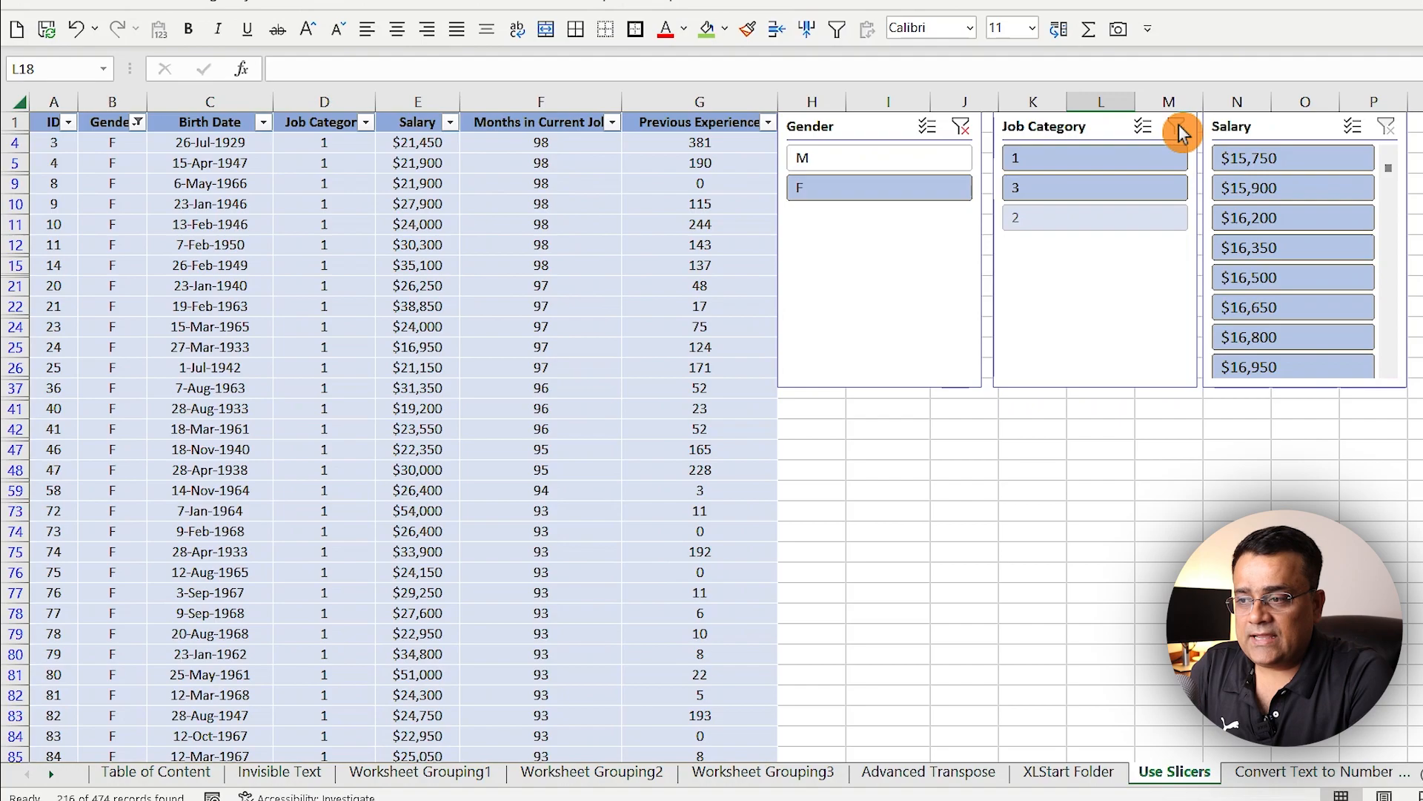
left_click(963, 126)
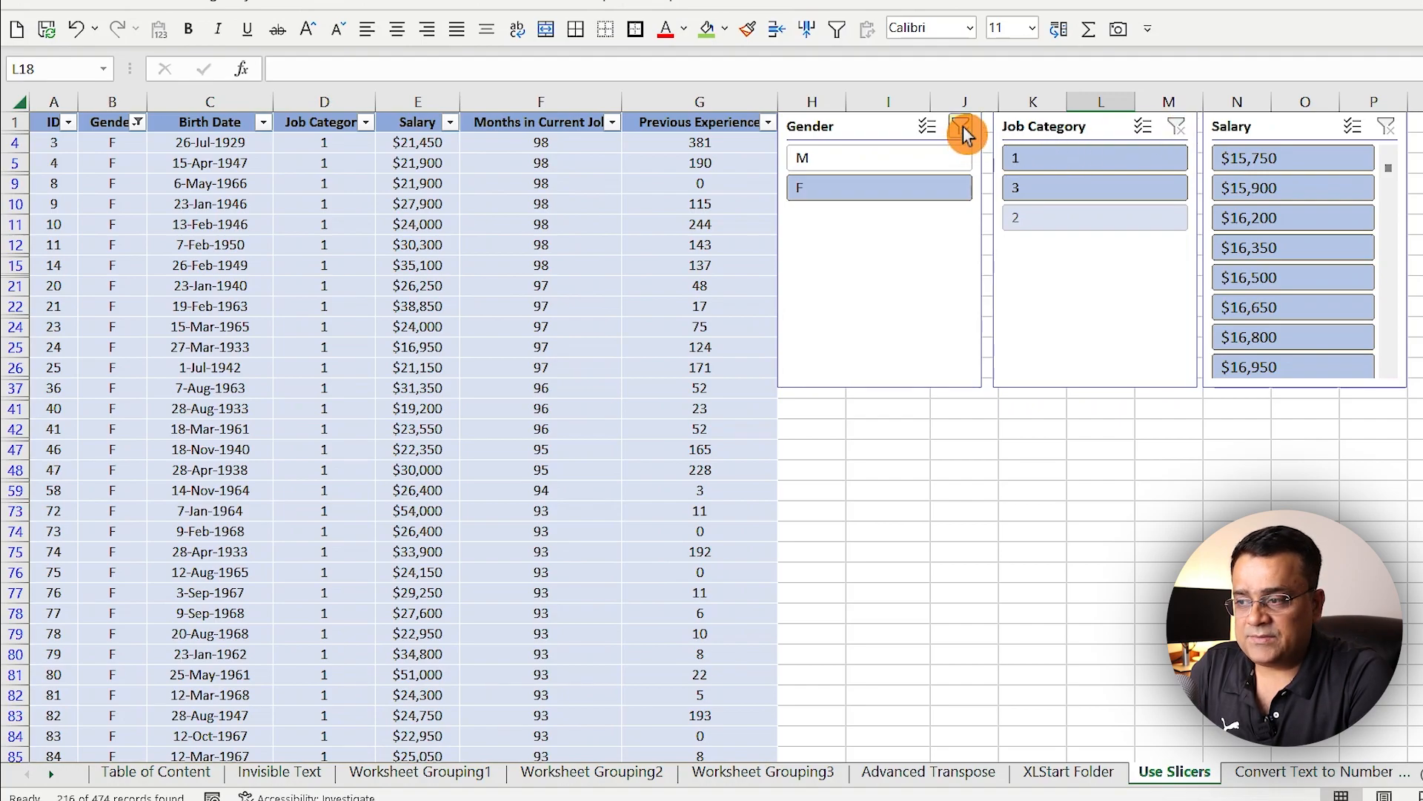